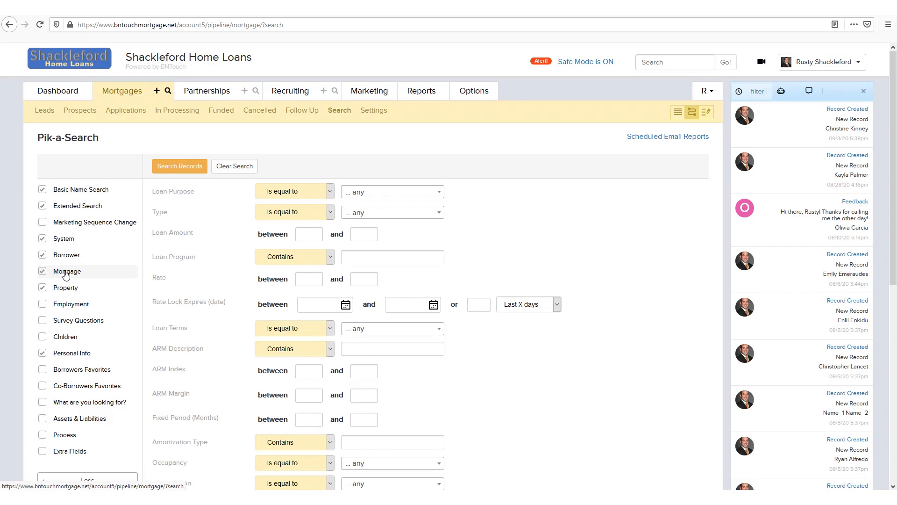
# Search the mortgage records with Loan Purpose equal to Purchase and Property State containing TX
pyautogui.click(378, 196)
pyautogui.click(379, 246)
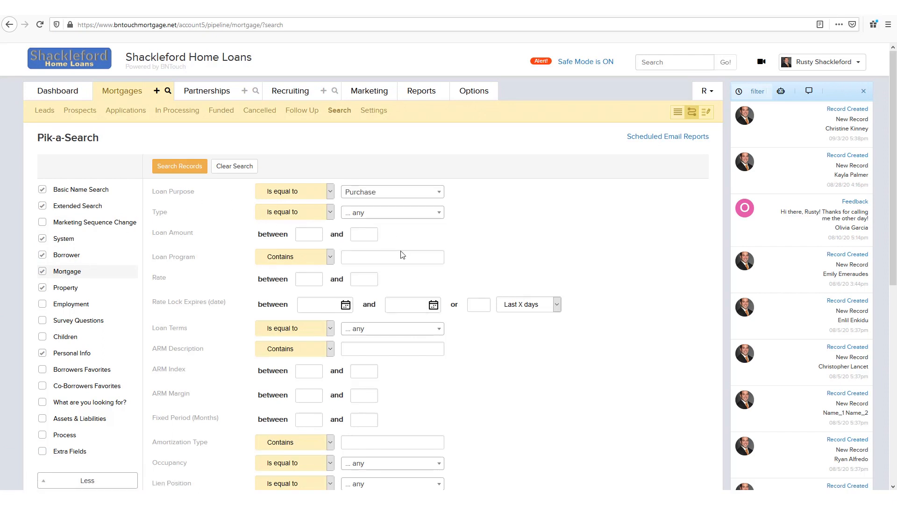
pyautogui.click(65, 292)
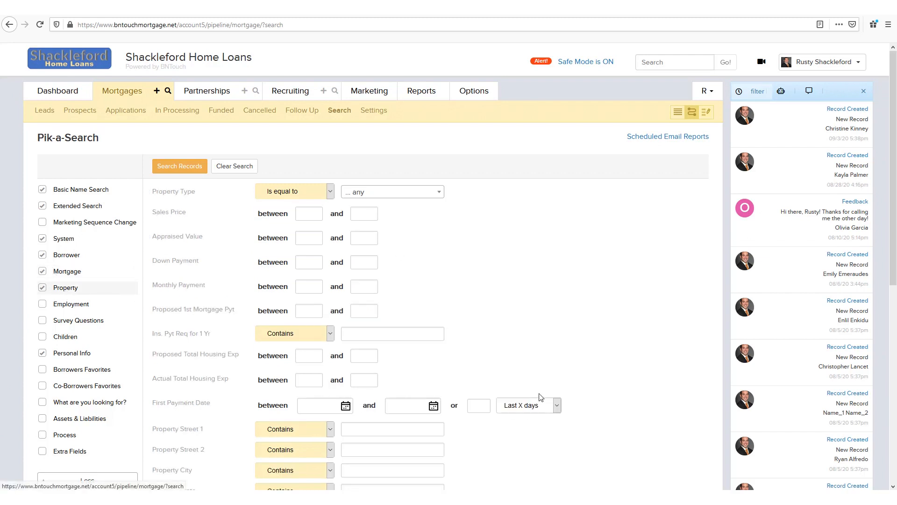
pyautogui.scroll(-5, 538, 345)
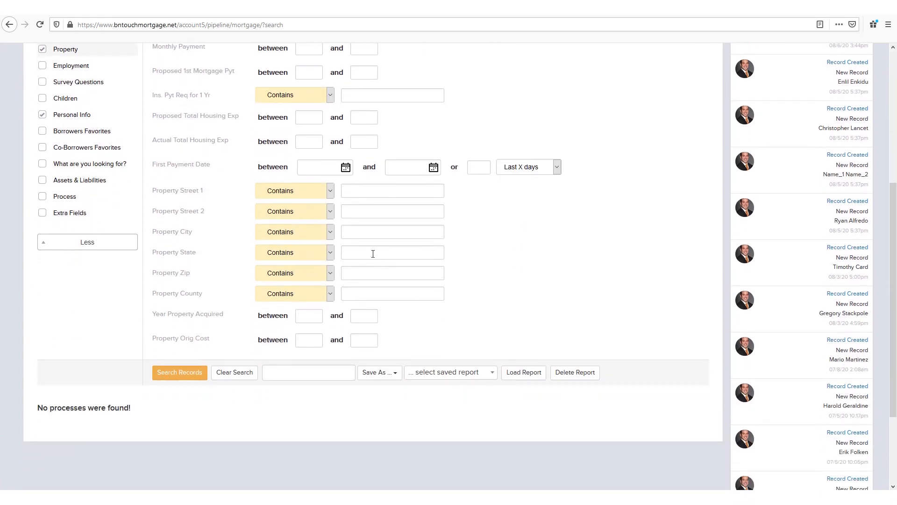
pyautogui.click(373, 253)
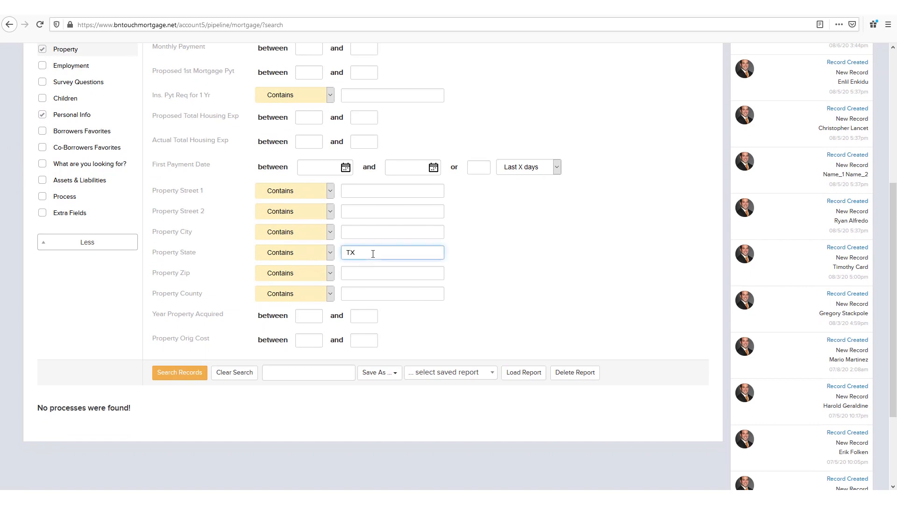
pyautogui.click(481, 304)
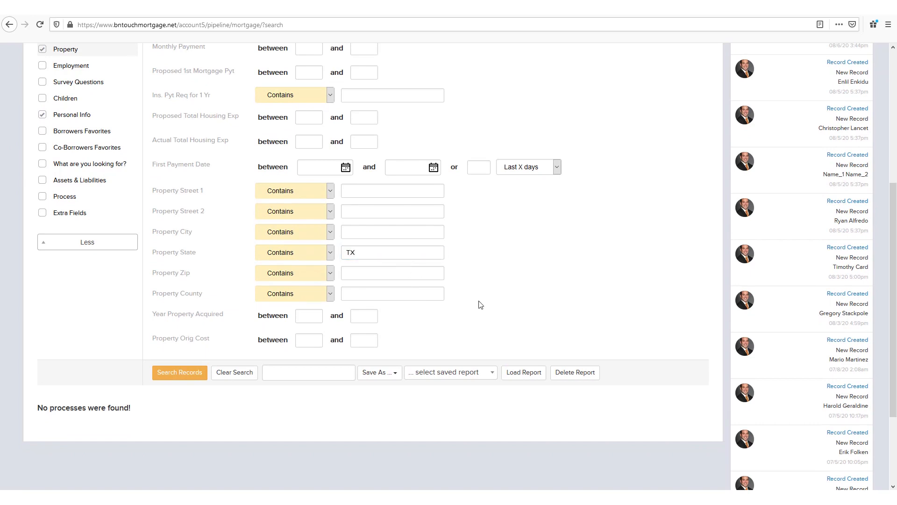
pyautogui.click(171, 374)
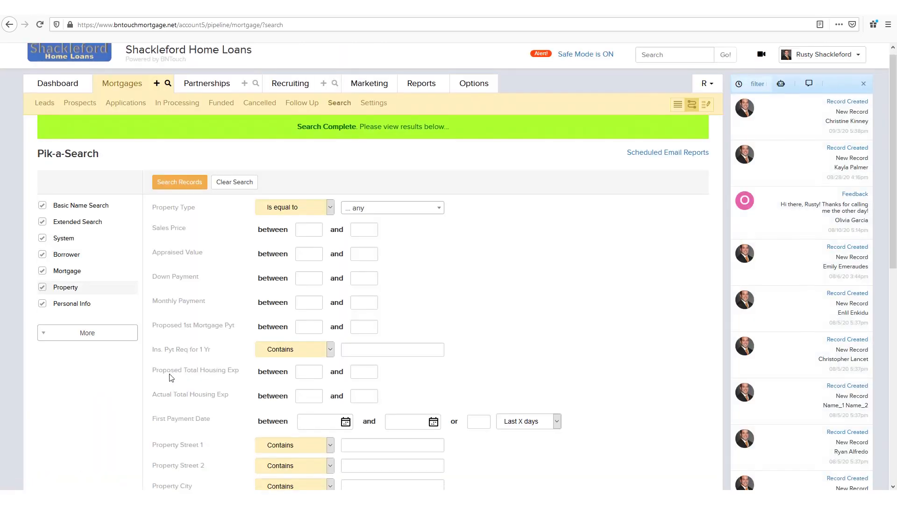
# Select all the records in the search results and start sending an email to them
pyautogui.scroll(-5, 170, 378)
pyautogui.scroll(-3, 171, 377)
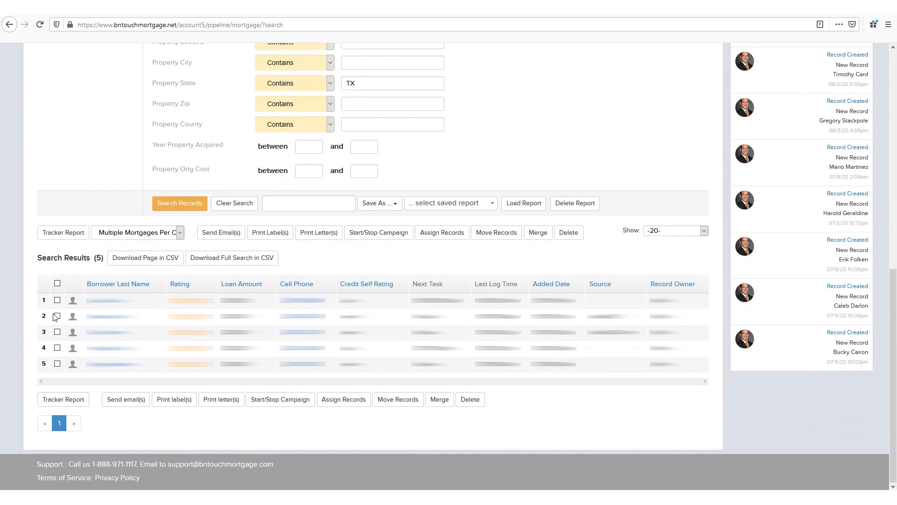
pyautogui.click(57, 283)
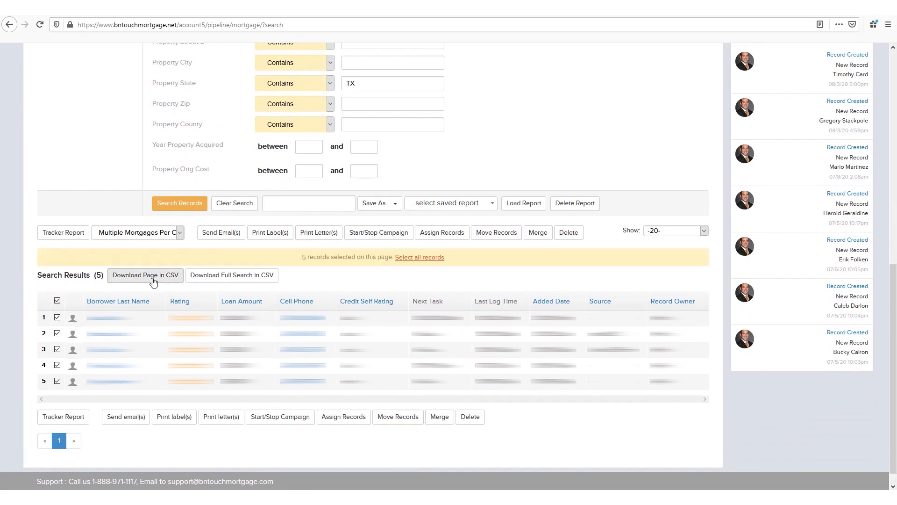
pyautogui.click(220, 236)
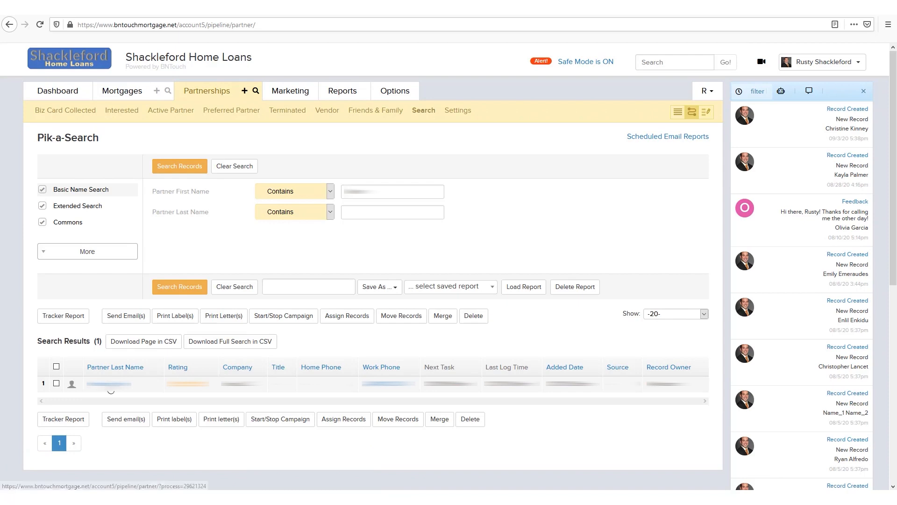
# Open the partner's record from the search results and review its contact info, campaigns and participated mortgages
pyautogui.click(110, 385)
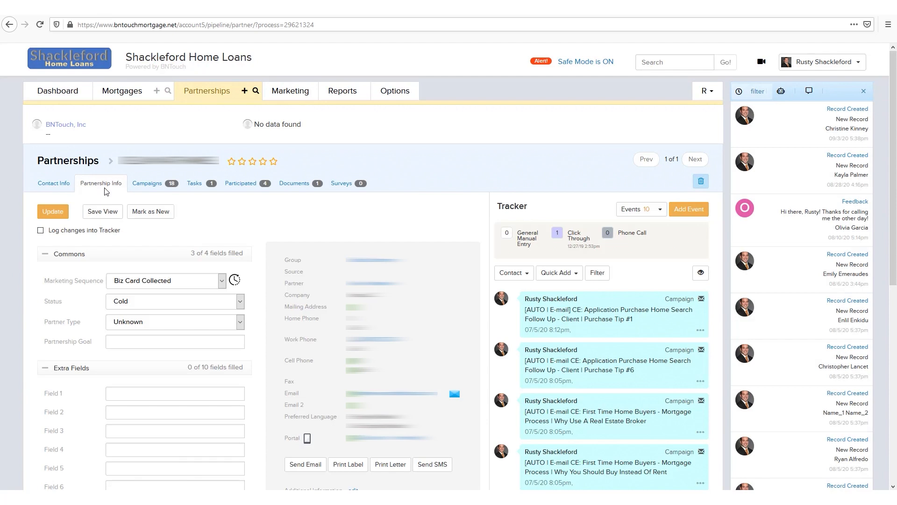
pyautogui.click(50, 187)
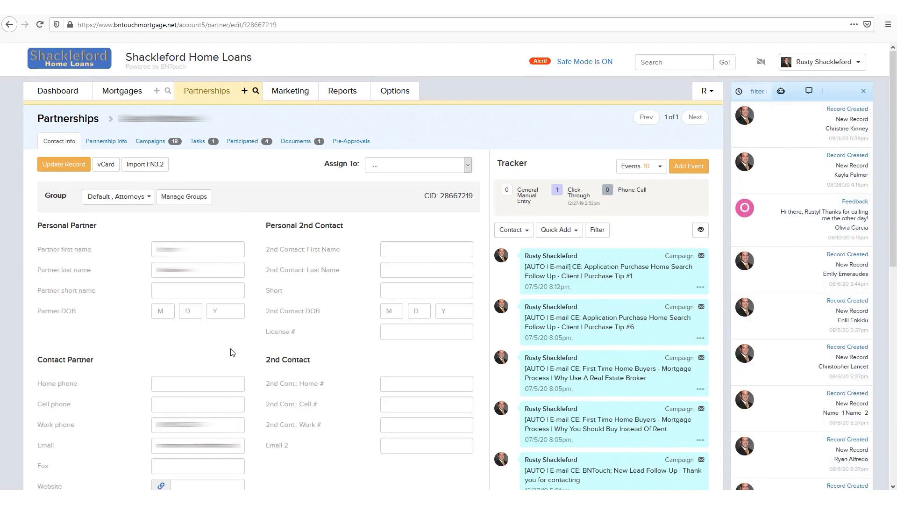
pyautogui.click(164, 143)
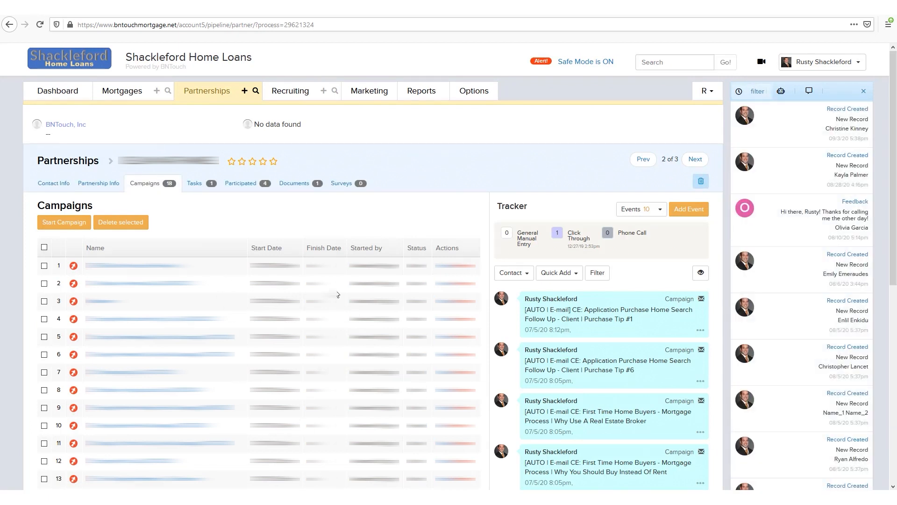
pyautogui.click(263, 186)
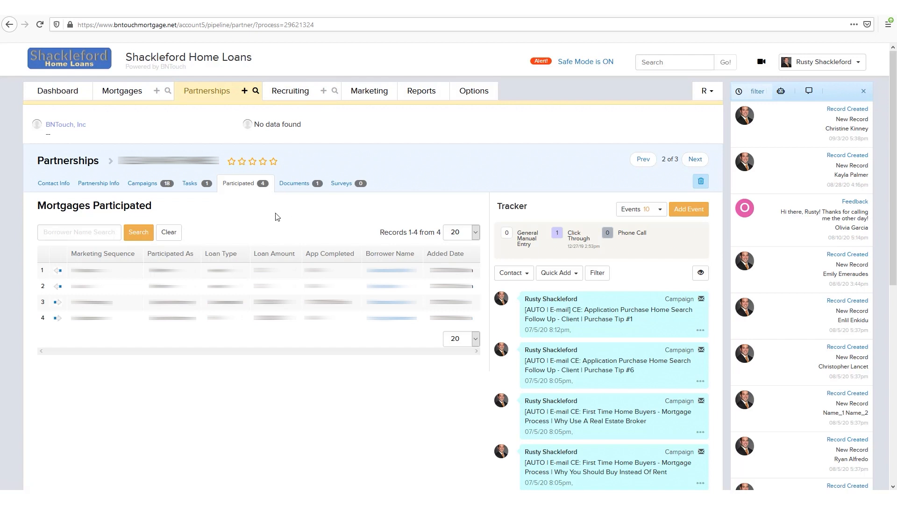
# Open the list of mortgage leads and sort it by borrower last name
pyautogui.click(121, 90)
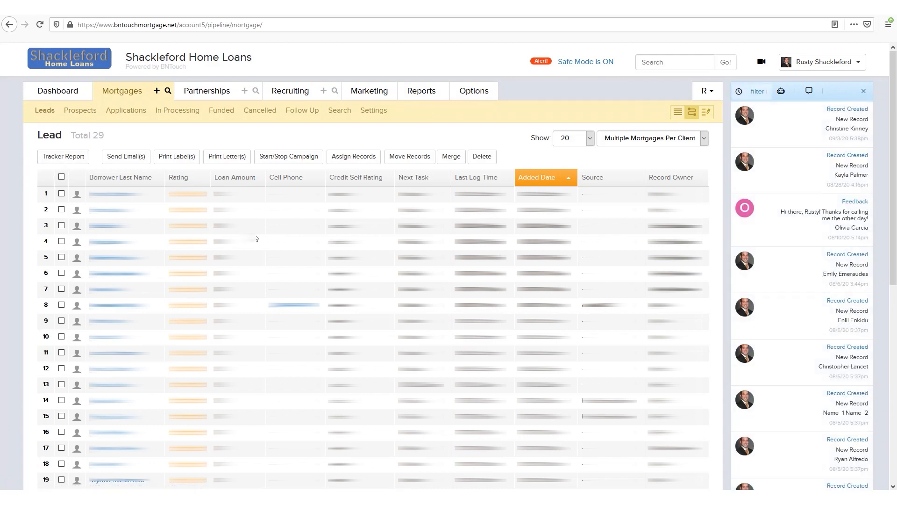
pyautogui.click(96, 177)
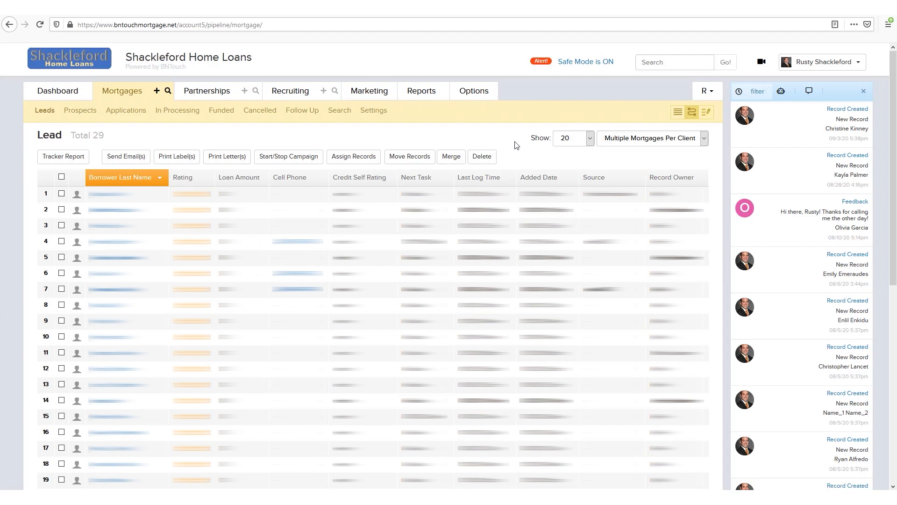
# Search the mortgage records by the borrower's first name and view the conditions available for that filter
pyautogui.click(168, 92)
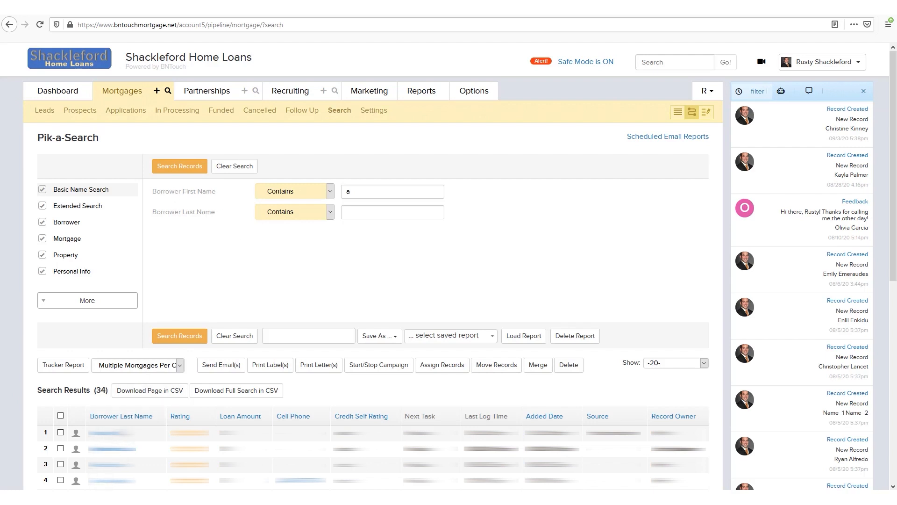
pyautogui.moveTo(378, 193); pyautogui.dragTo(345, 195)
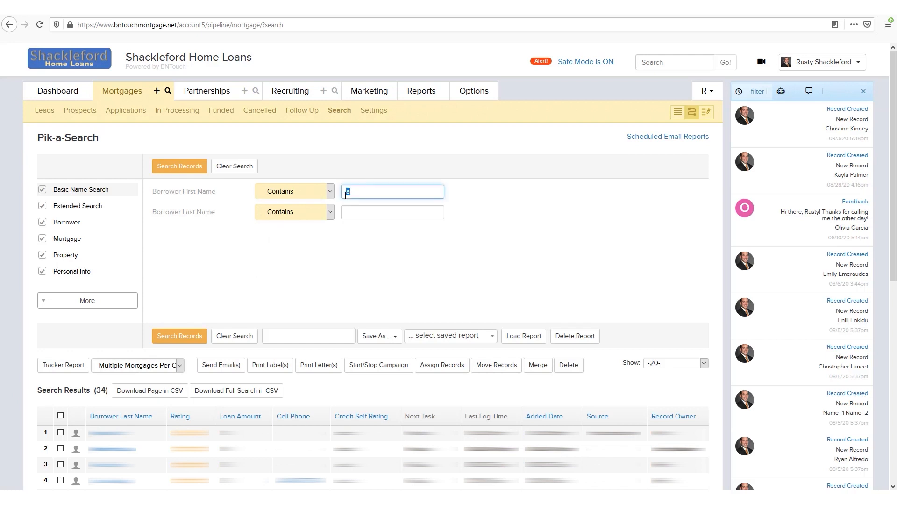
pyautogui.write('Christine')
pyautogui.click(459, 175)
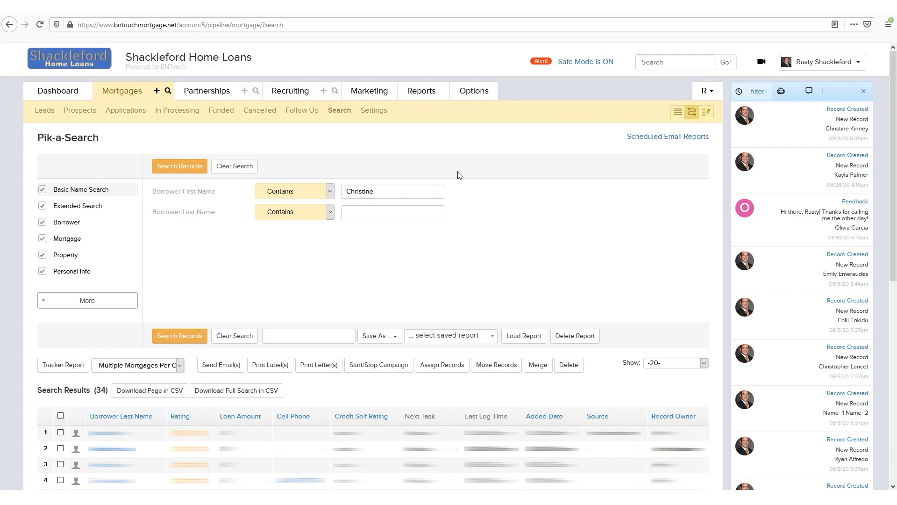
pyautogui.click(182, 172)
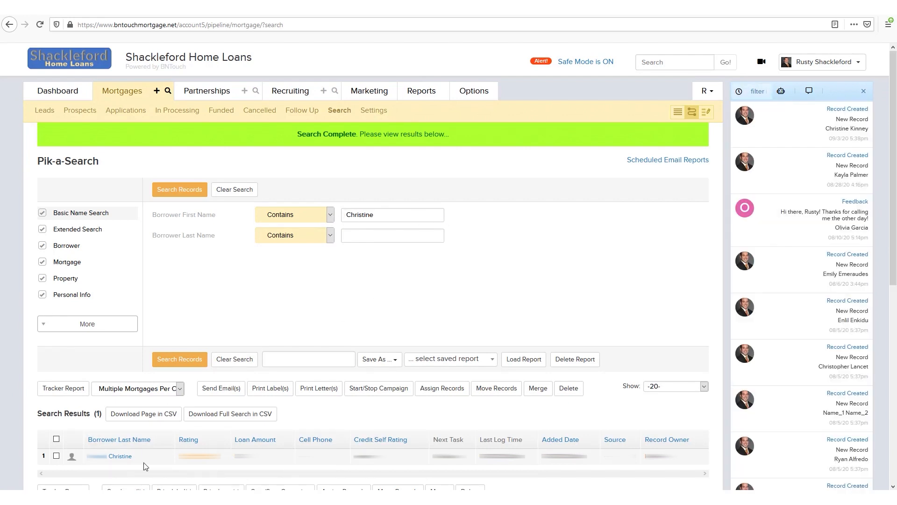
pyautogui.click(286, 216)
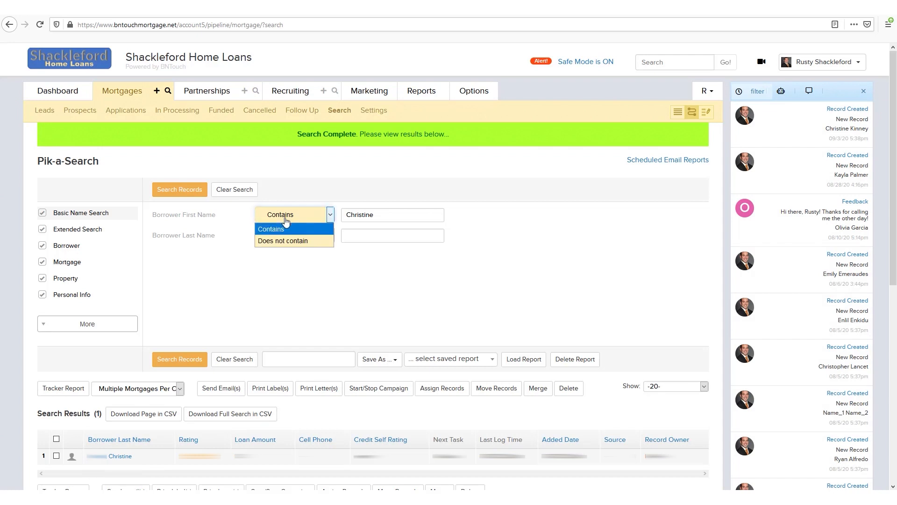
pyautogui.click(254, 273)
# Add a property filter where Property Street 1 does not contain Broadway, and rerun the record search
pyautogui.click(57, 280)
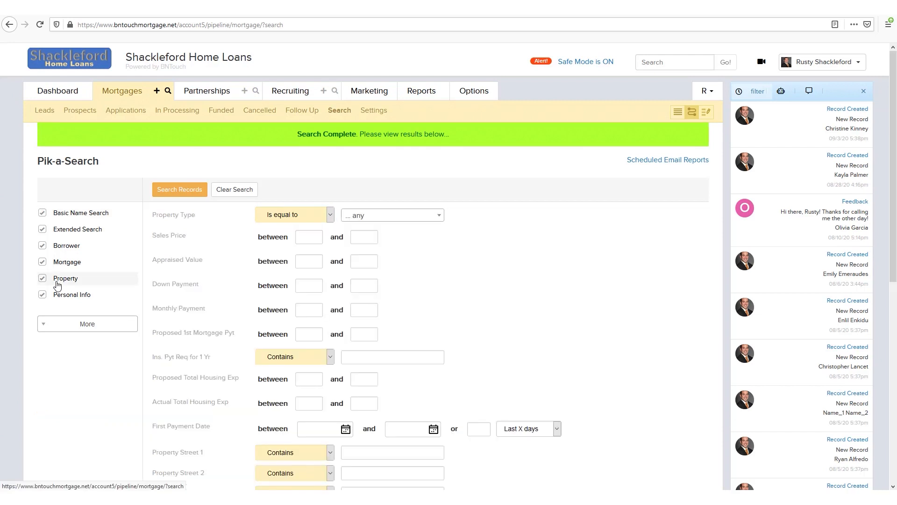
pyautogui.scroll(-1, 229, 280)
pyautogui.scroll(-3, 229, 281)
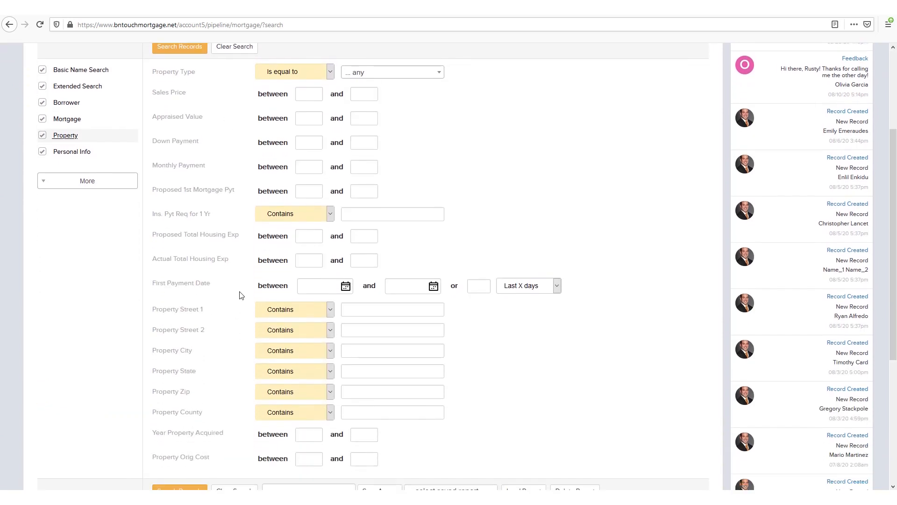
pyautogui.click(384, 310)
pyautogui.write('Broadway')
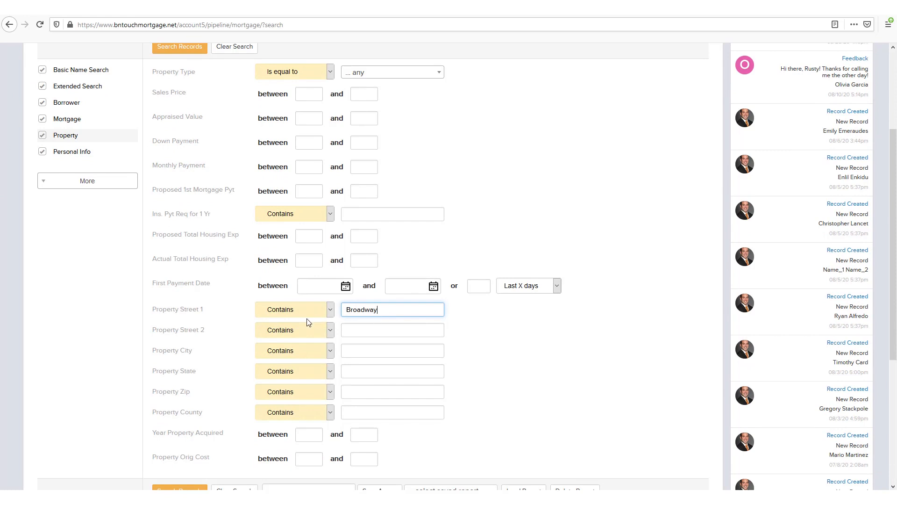
pyautogui.click(281, 310)
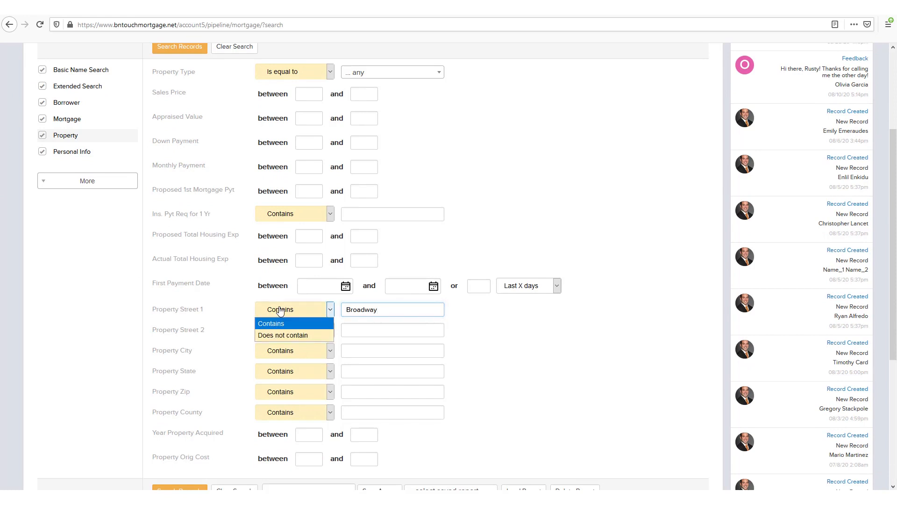
pyautogui.click(295, 342)
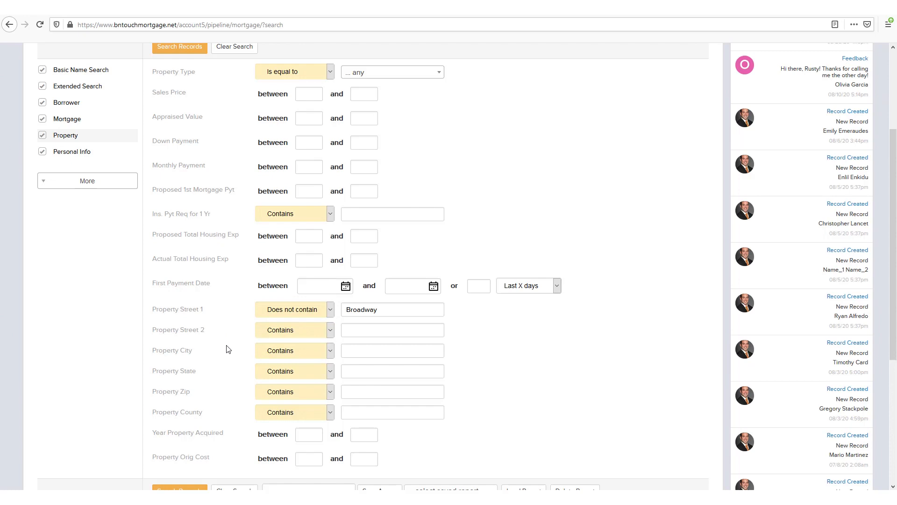
pyautogui.scroll(3, 228, 349)
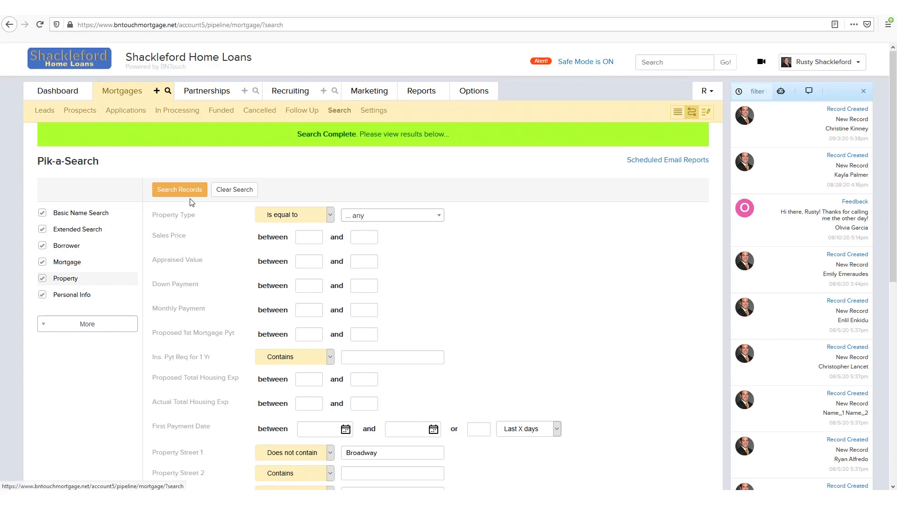
pyautogui.click(162, 191)
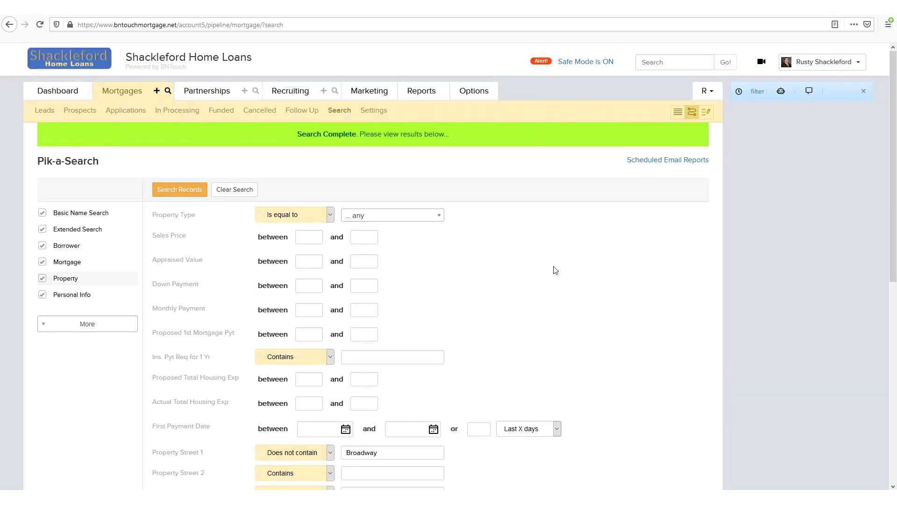
pyautogui.scroll(-7, 561, 276)
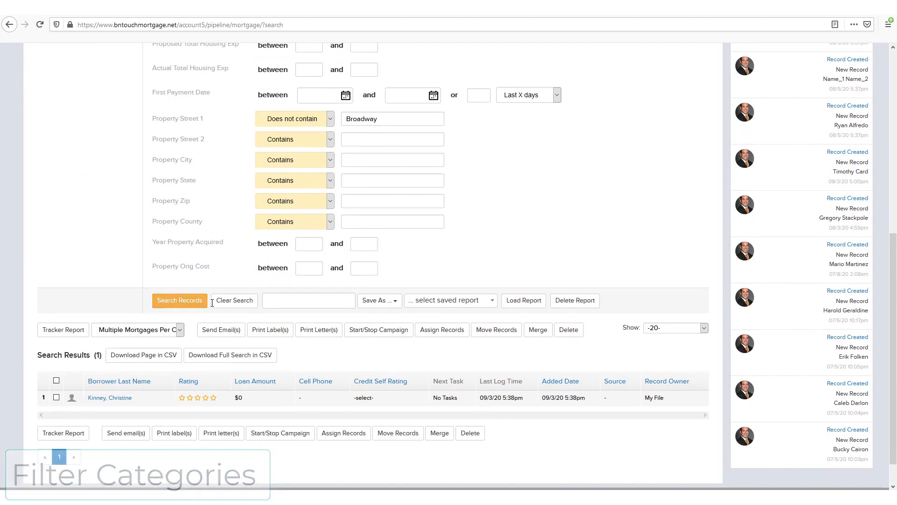
# Review the Basic Name Search and Mortgage filter categories, and clear the current search
pyautogui.scroll(6, 216, 301)
pyautogui.scroll(2, 215, 300)
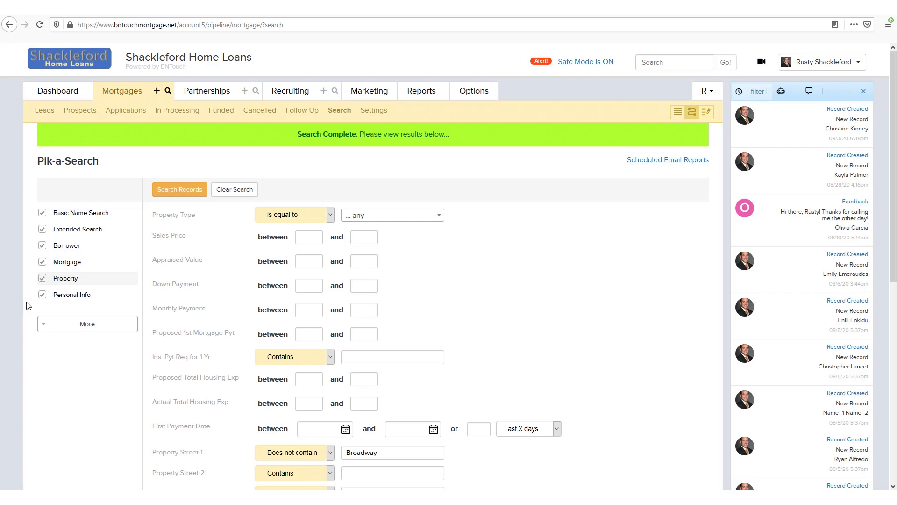
pyautogui.click(89, 218)
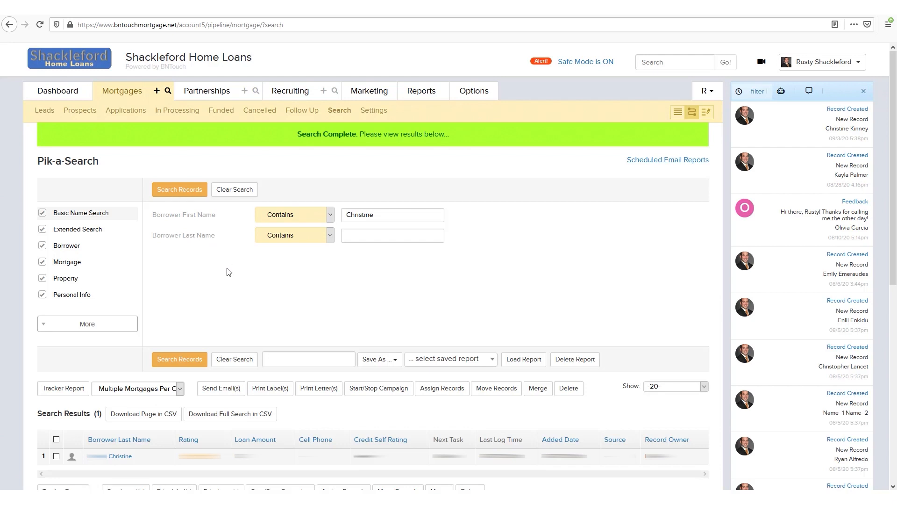
pyautogui.click(66, 262)
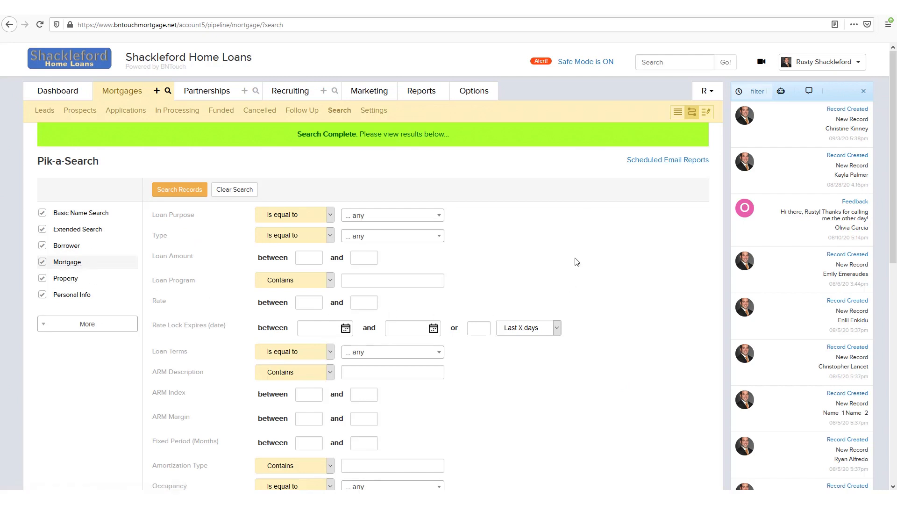
pyautogui.scroll(-4, 577, 262)
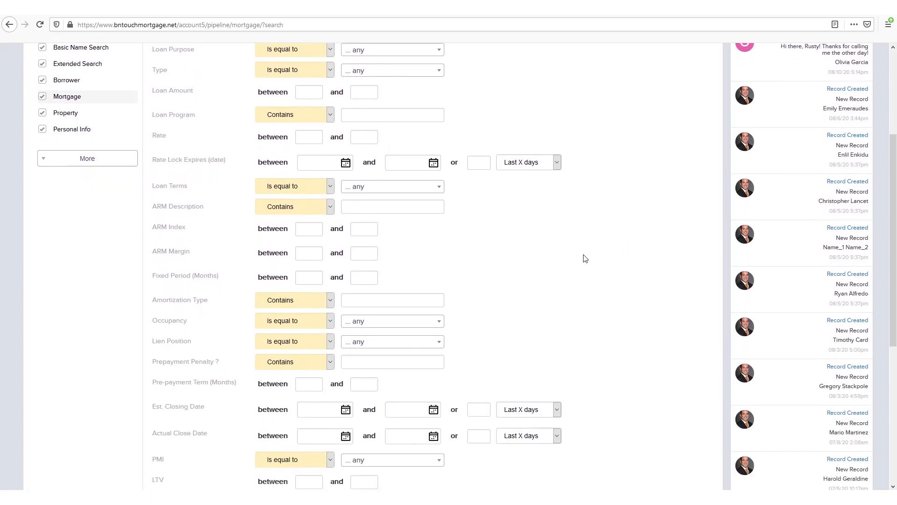
pyautogui.scroll(-1, 575, 260)
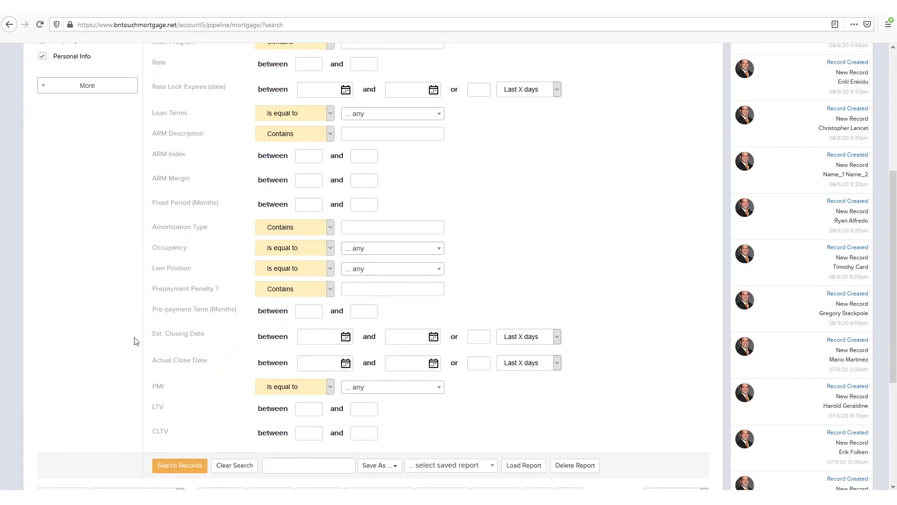
pyautogui.scroll(5, 135, 338)
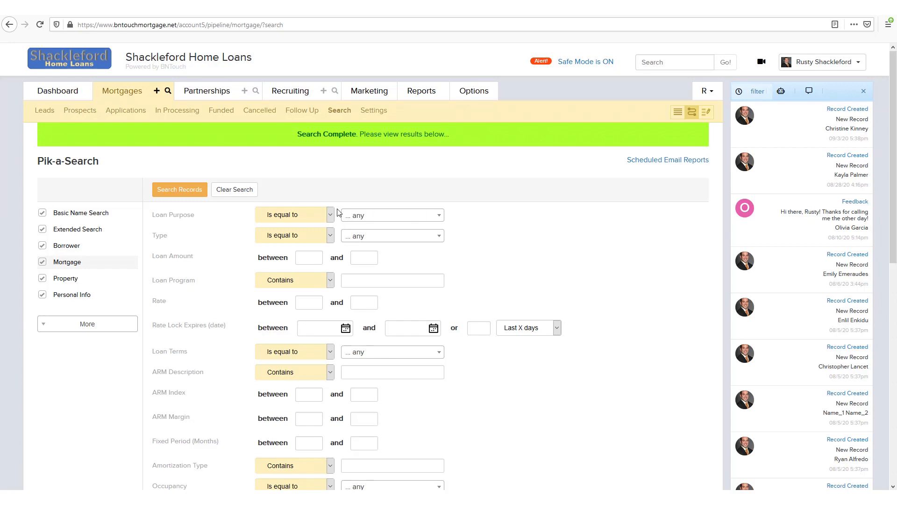
pyautogui.click(235, 192)
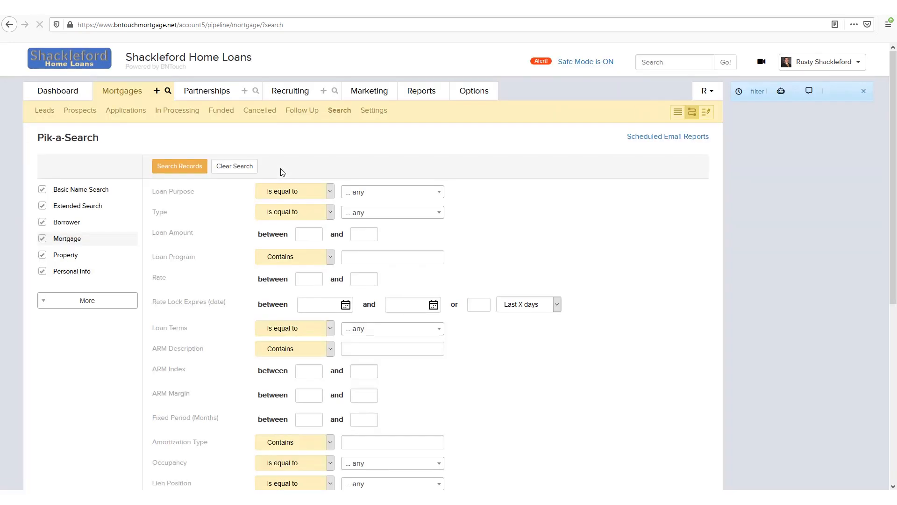
# Add a property filter where Property State contains TX
pyautogui.click(63, 255)
pyautogui.scroll(-4, 216, 329)
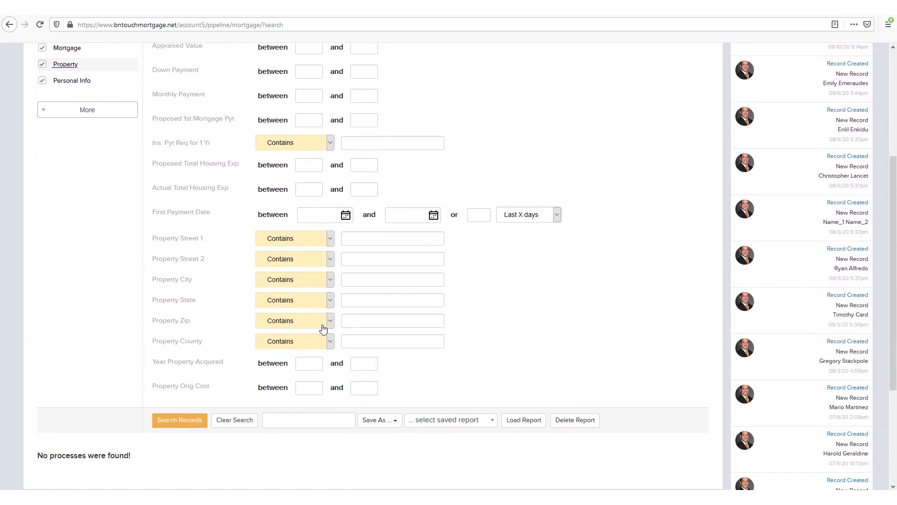
pyautogui.click(363, 299)
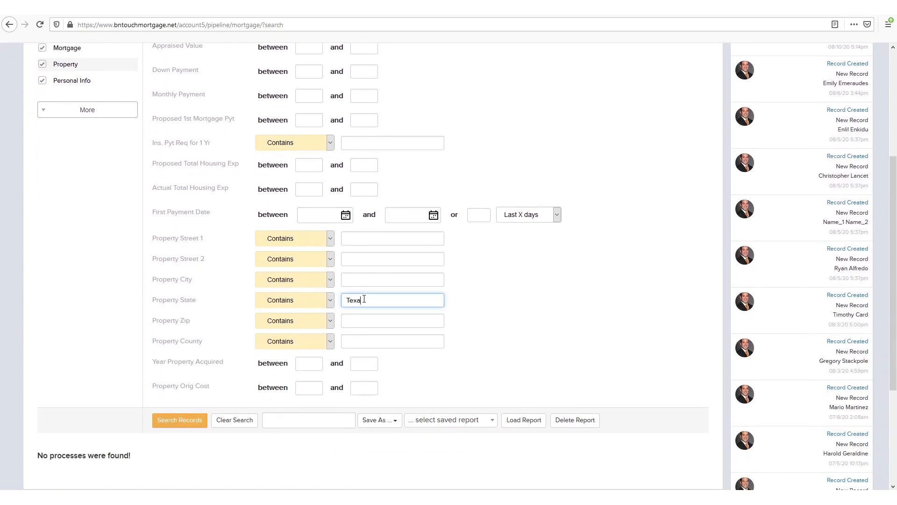
pyautogui.click(185, 419)
# Add a mortgage filter where Loan Purpose is equal to Purchase, and search the records
pyautogui.scroll(4, 84, 355)
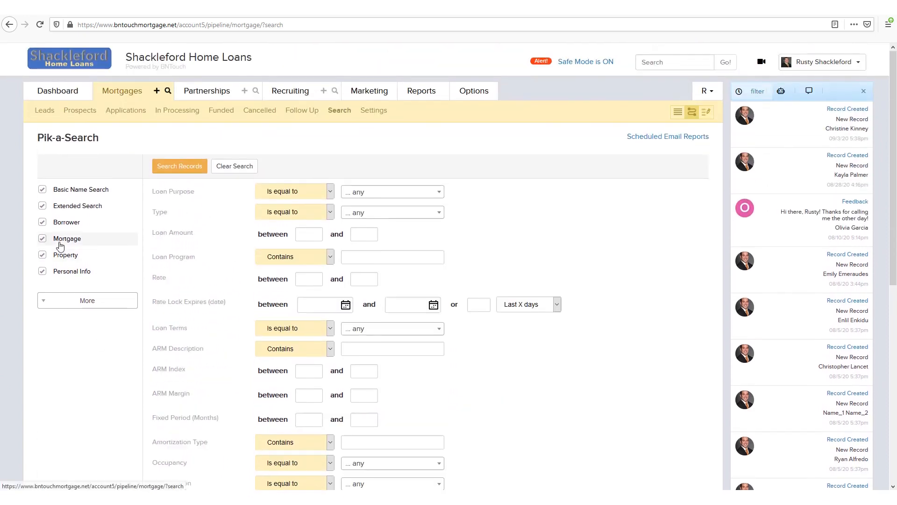
pyautogui.click(379, 196)
pyautogui.click(374, 246)
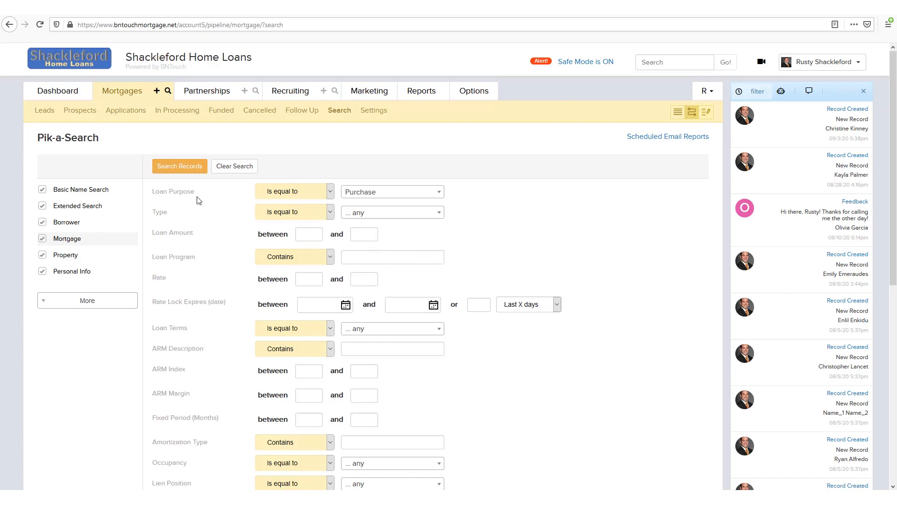
pyautogui.click(175, 170)
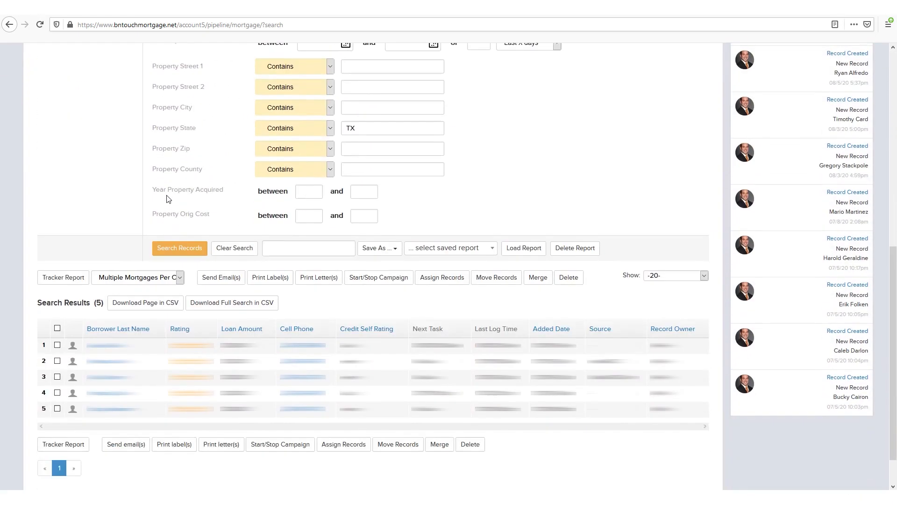
pyautogui.scroll(-1, 167, 198)
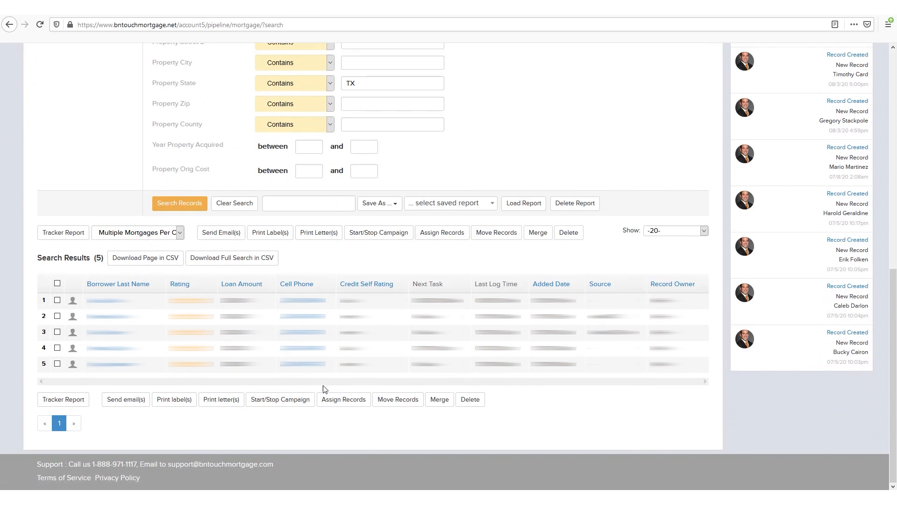
# Expand the filter category list, examine Borrowers Favorites, Co-Borrowers Favorites and Employment, and return to Basic Name Search
pyautogui.scroll(8, 327, 383)
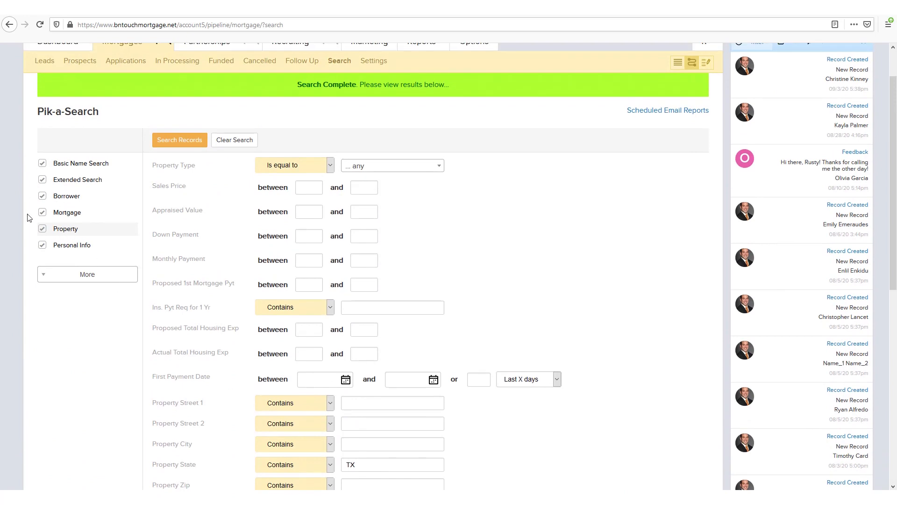
pyautogui.click(41, 274)
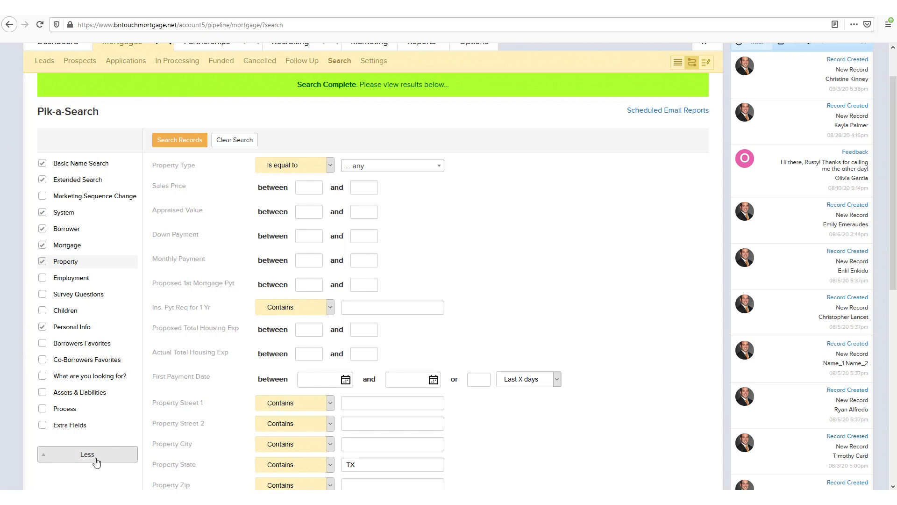
pyautogui.click(96, 461)
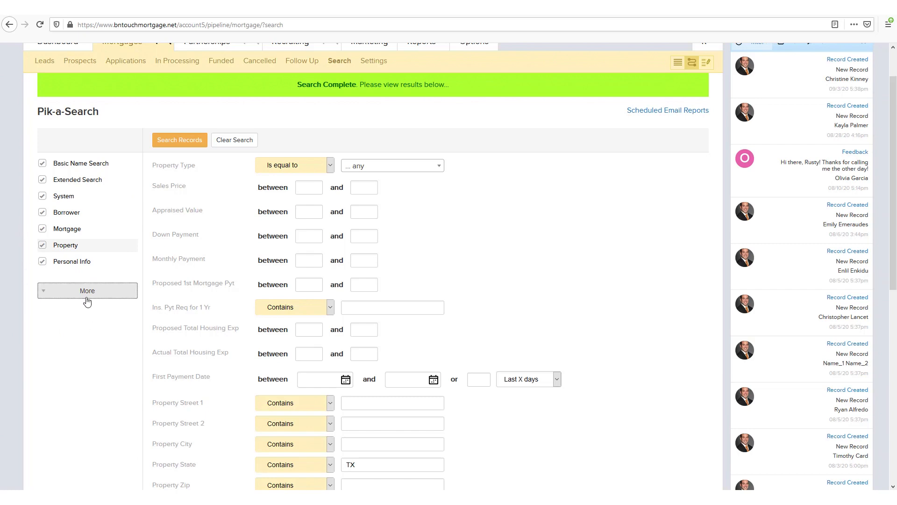
pyautogui.click(78, 292)
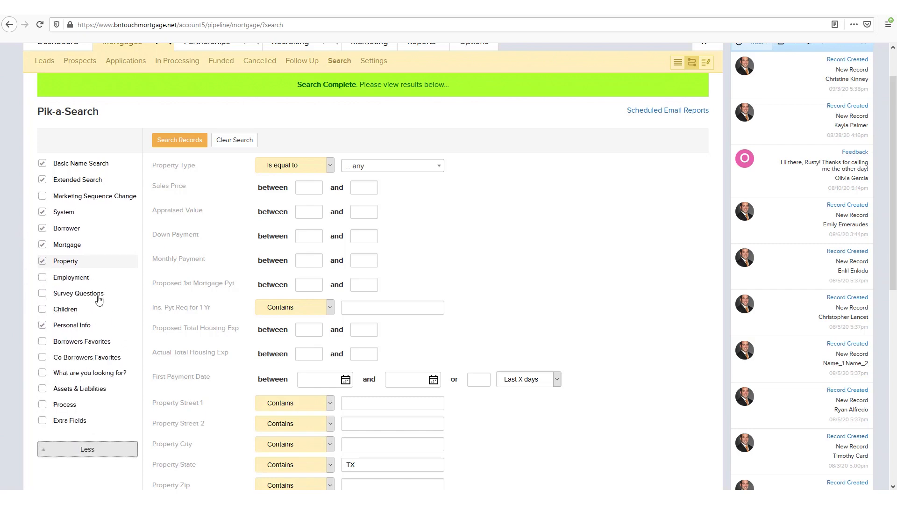
pyautogui.click(74, 348)
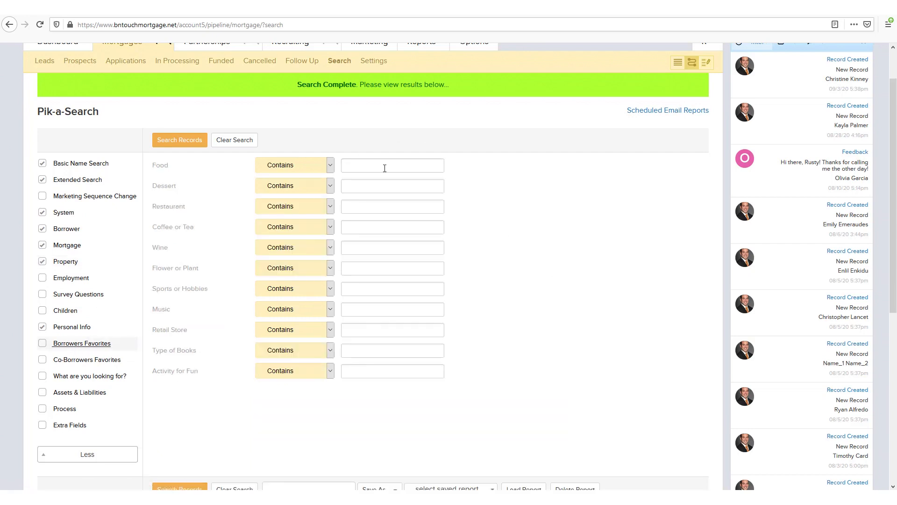
pyautogui.click(103, 359)
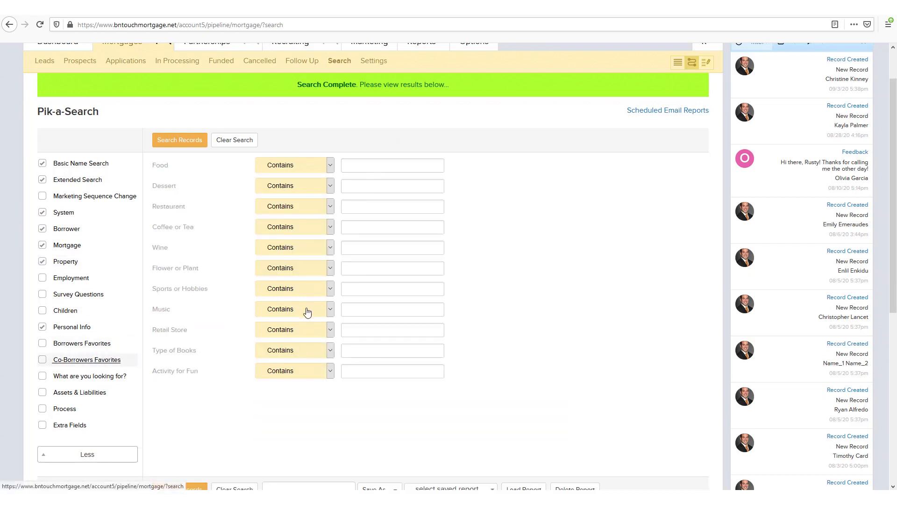
pyautogui.click(71, 279)
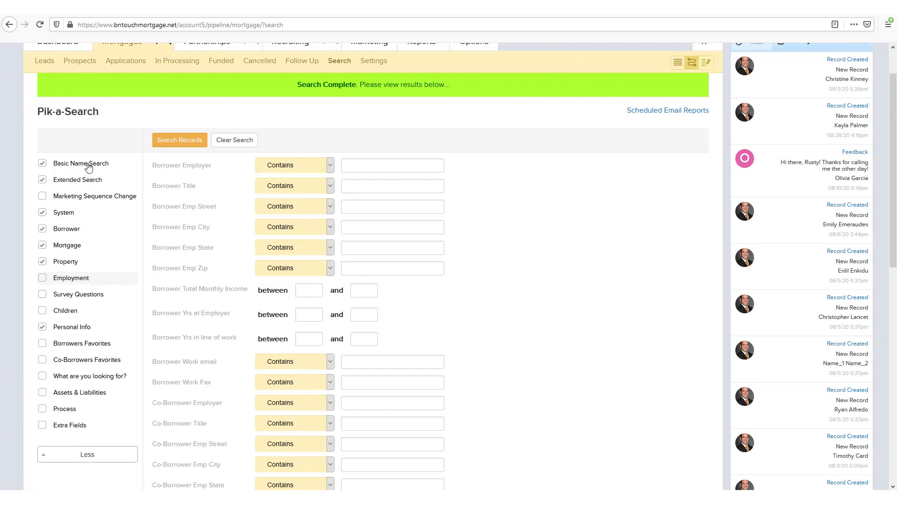
pyautogui.click(87, 167)
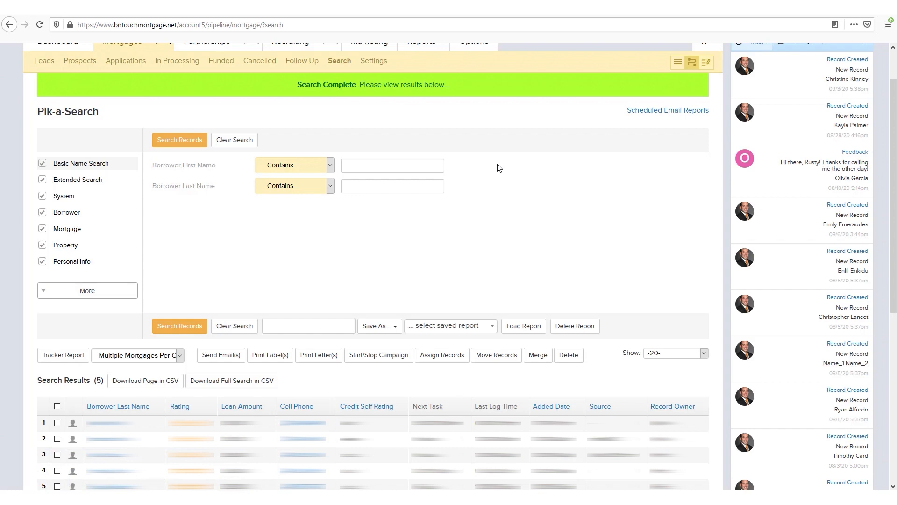
# Reopen the mortgage Pik-a-Search page and look over the search results and the options around them
pyautogui.scroll(2, 496, 161)
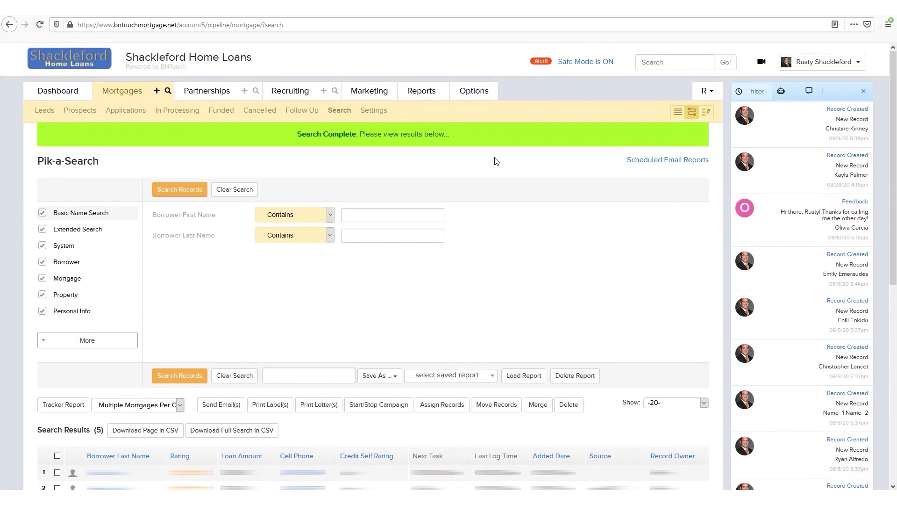
pyautogui.click(168, 92)
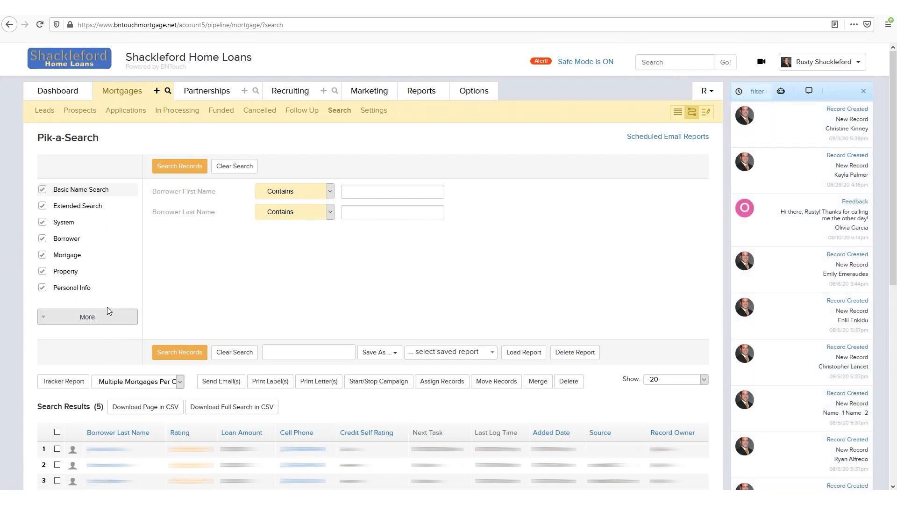
pyautogui.scroll(-3, 178, 277)
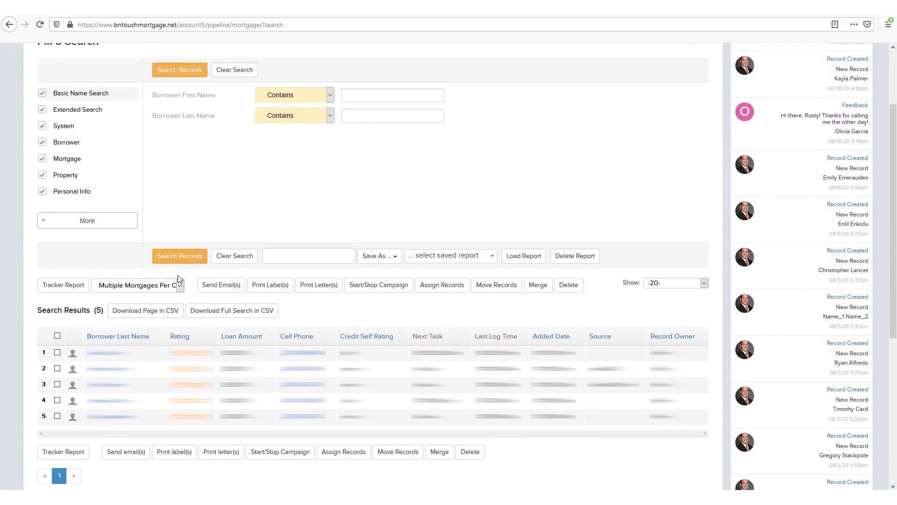
pyautogui.scroll(3, 178, 384)
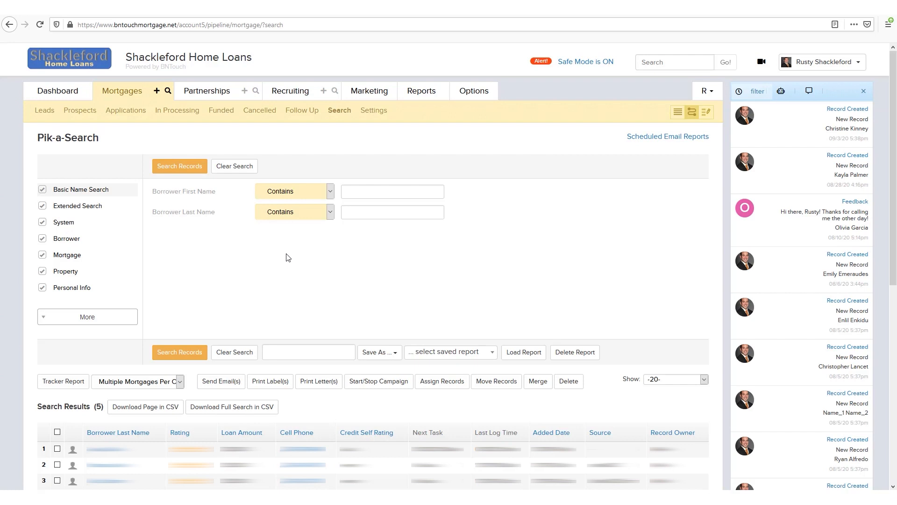
# Save the current search as a report named Texas Purchase Loans and make it available to all users
pyautogui.scroll(-2, 327, 261)
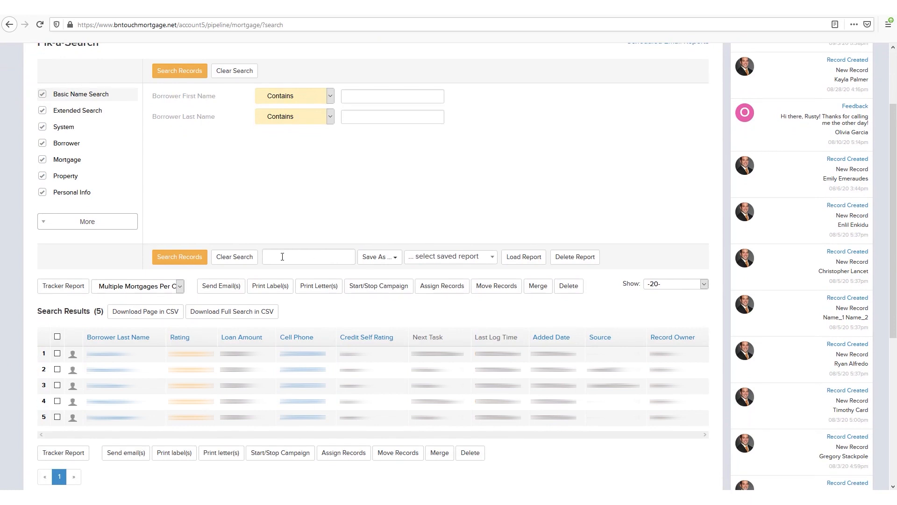
pyautogui.click(282, 257)
pyautogui.write('Texas Purchase Loans')
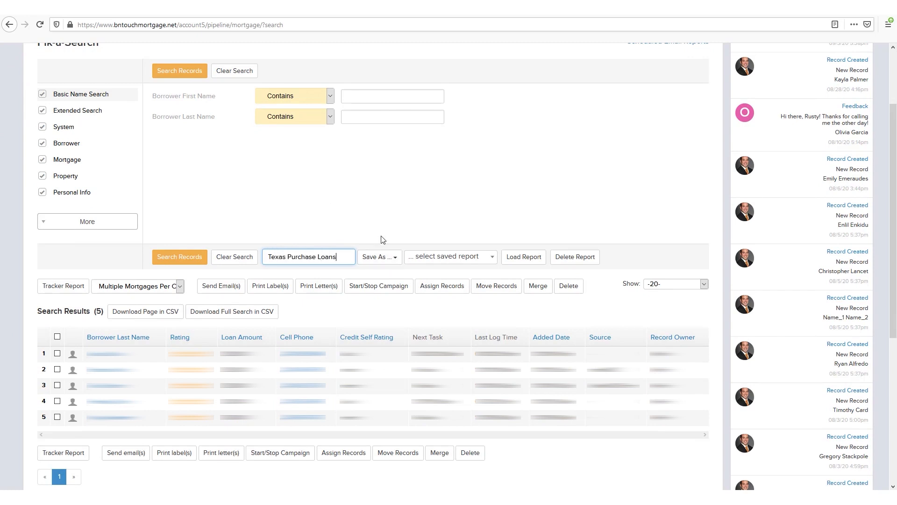
pyautogui.click(382, 237)
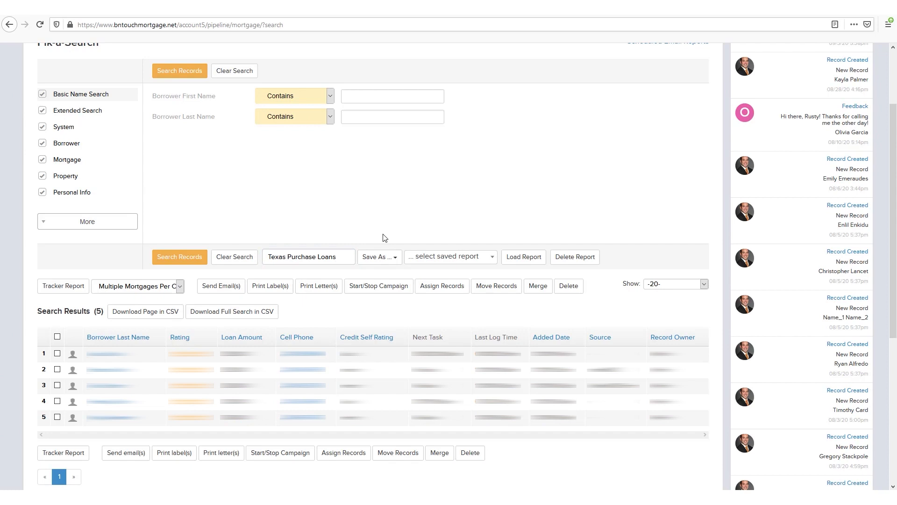
pyautogui.click(390, 265)
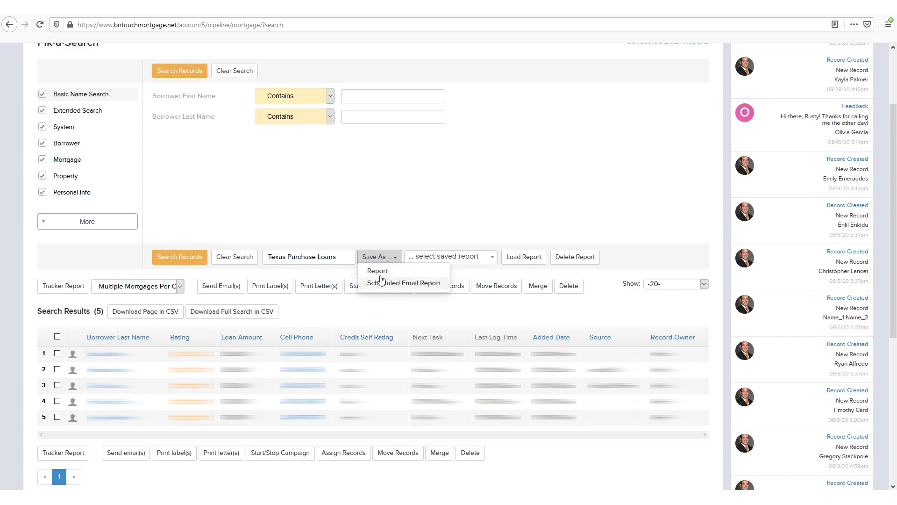
pyautogui.click(376, 271)
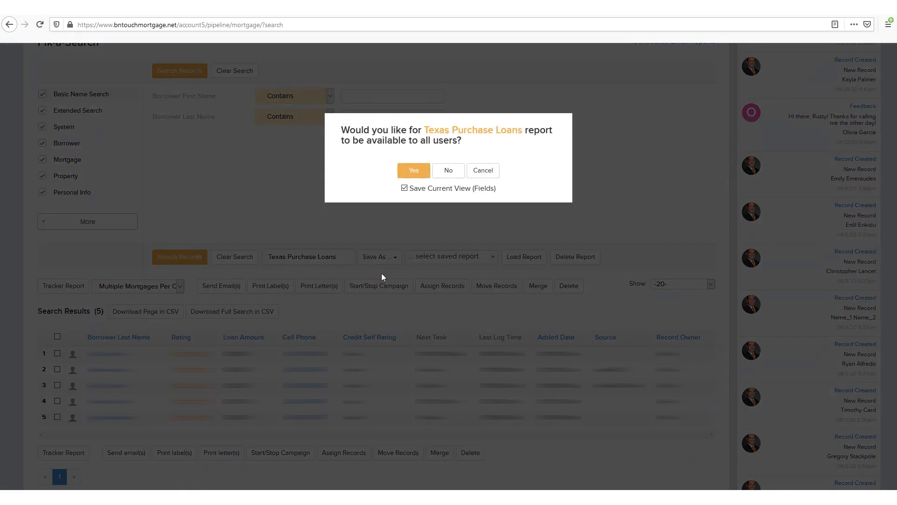
pyautogui.click(425, 176)
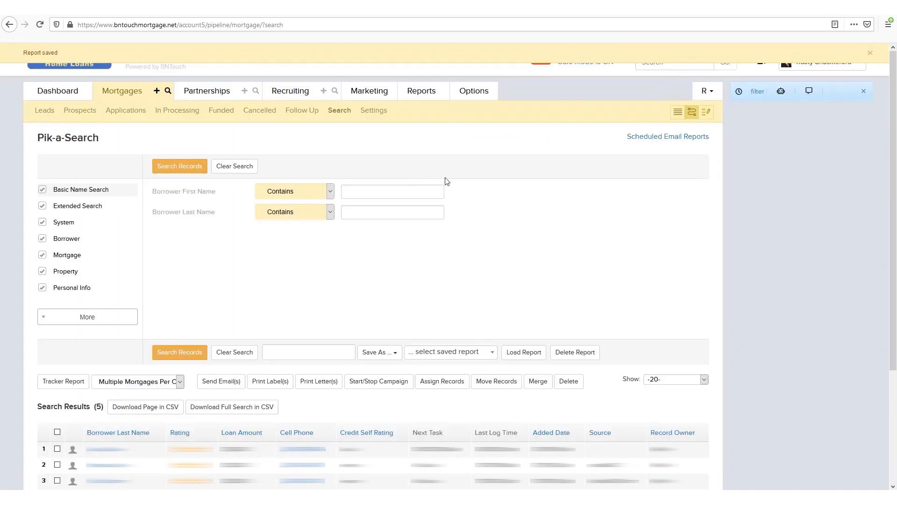
# Select the saved Texas Purchase Loans report and start a scheduled email report from the search under the name Texas Purchase Loan Update
pyautogui.click(438, 358)
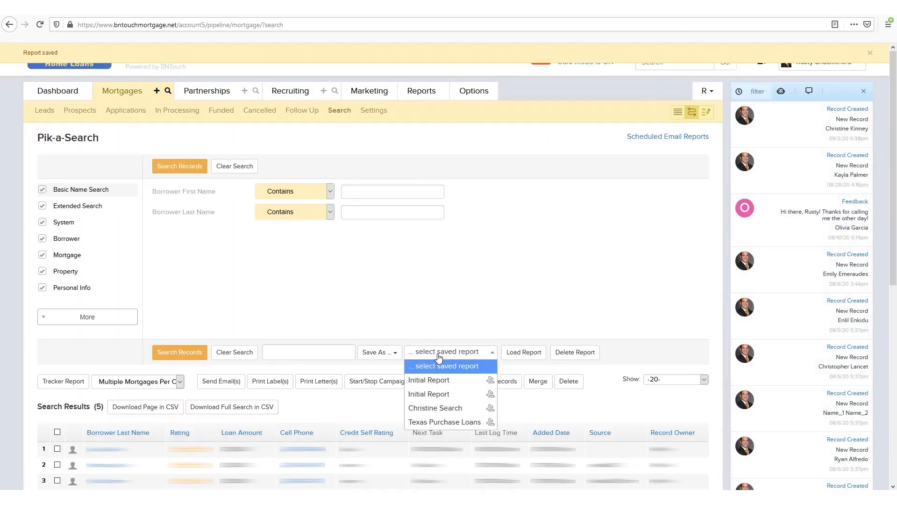
pyautogui.click(429, 422)
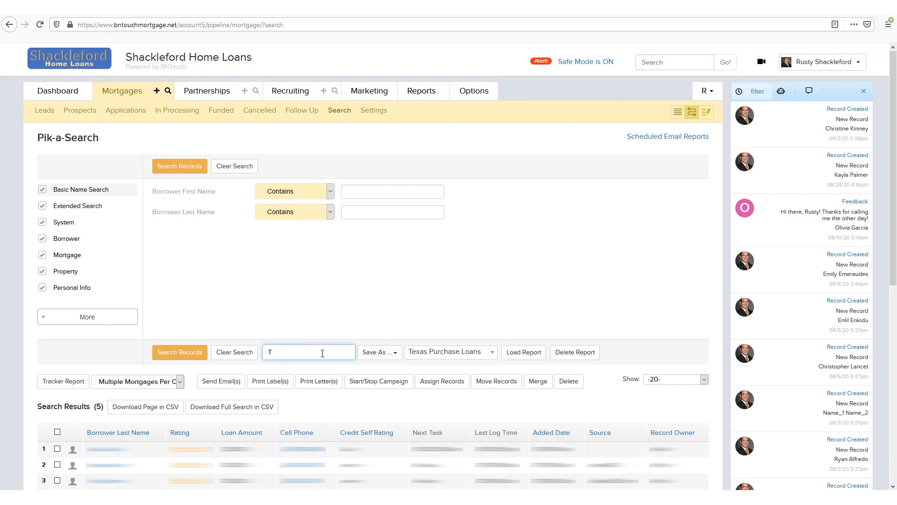
pyautogui.write('hase Loan Update')
pyautogui.click(391, 355)
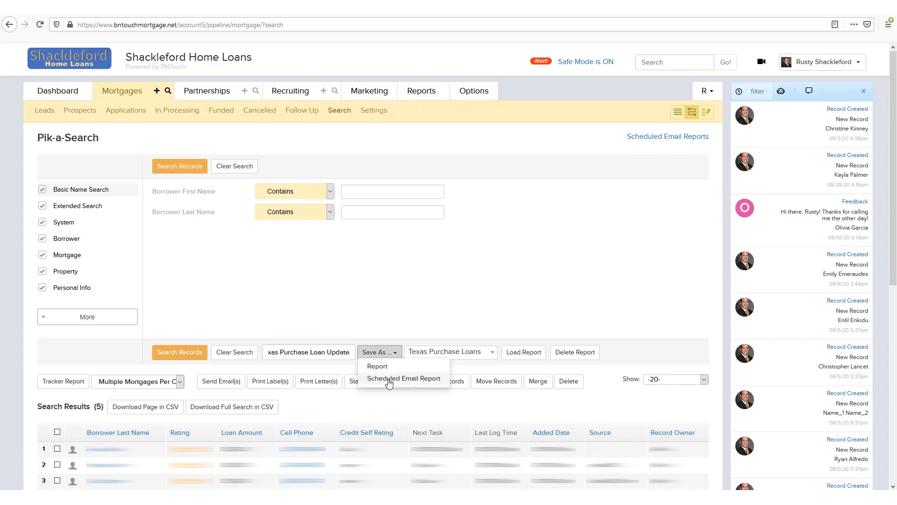
pyautogui.click(389, 379)
# Set the scheduled email report's subject to Texas Purchase Loans, choose the last listed user as recipient, and save it
pyautogui.click(408, 143)
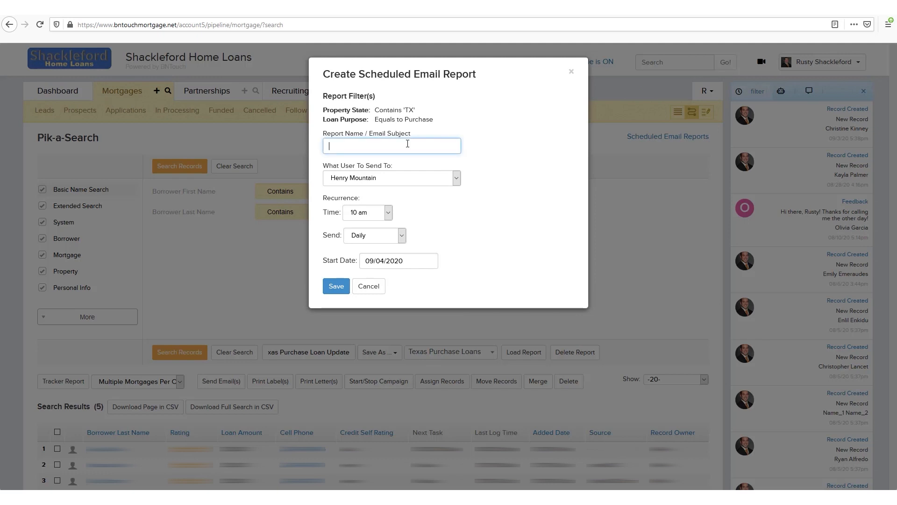
pyautogui.write('Texas Purchase Loans')
pyautogui.click(385, 179)
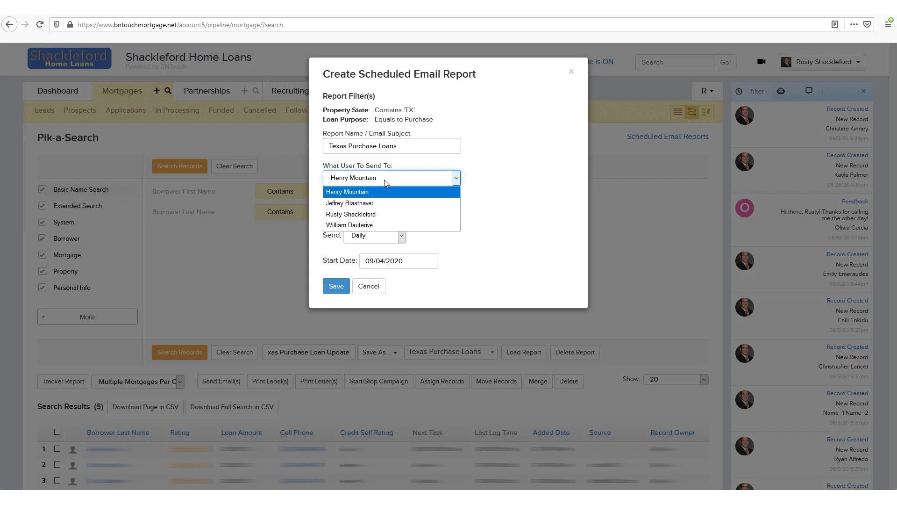
pyautogui.click(365, 226)
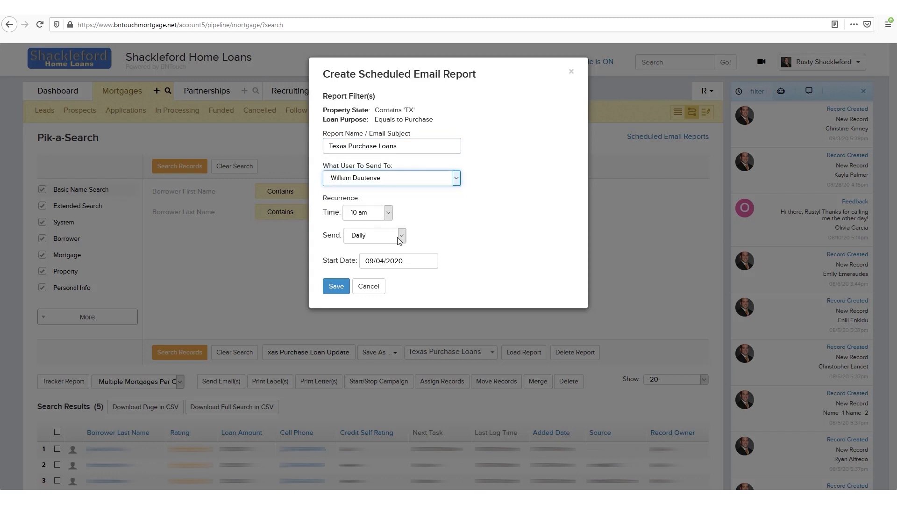
pyautogui.click(334, 287)
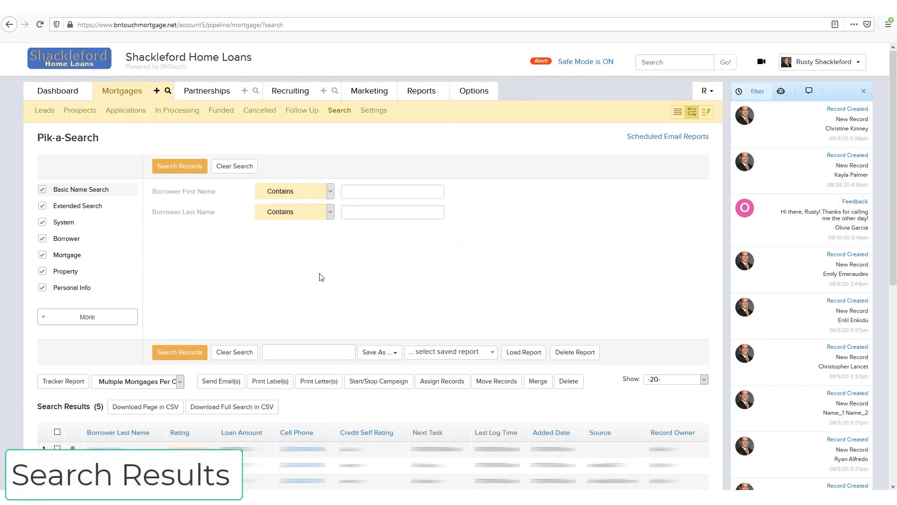
# Open the first record in the search results, and generate a Tracker Report for the first two records
pyautogui.scroll(-4, 322, 277)
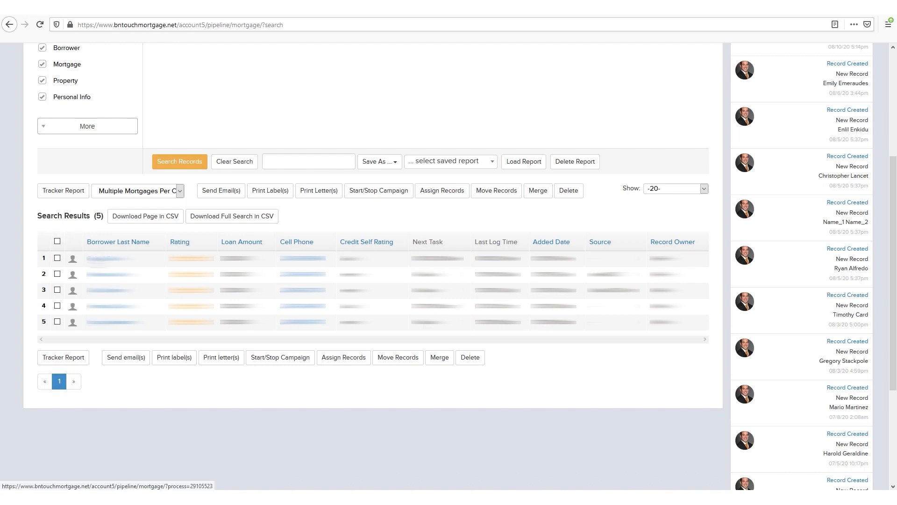
pyautogui.click(108, 258)
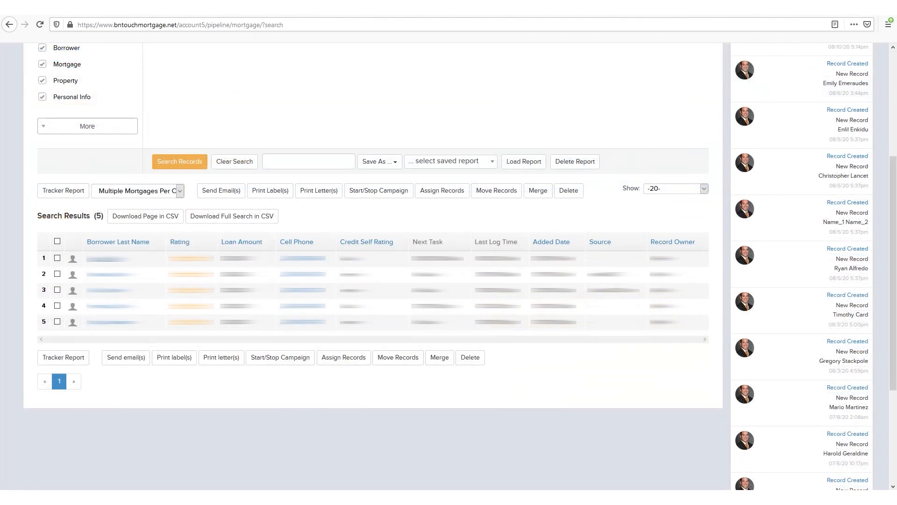
pyautogui.click(57, 258)
pyautogui.click(58, 275)
pyautogui.click(67, 194)
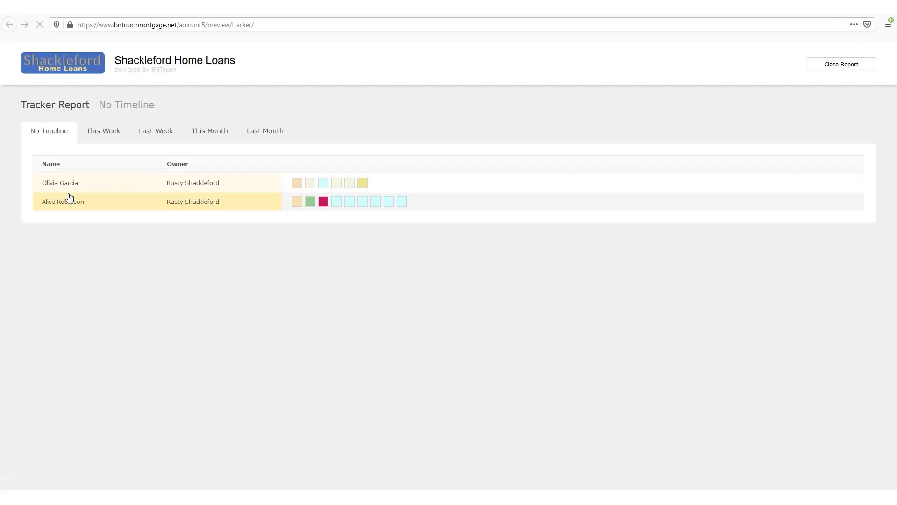
pyautogui.moveTo(324, 187)
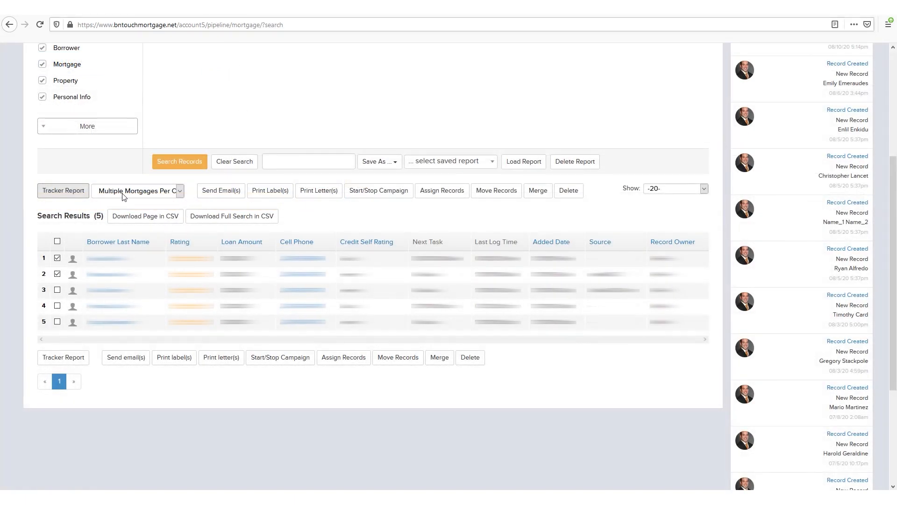
# Keep the Tracker Report on Multiple Mortgages Per Client and start an email to the two selected records
pyautogui.click(124, 191)
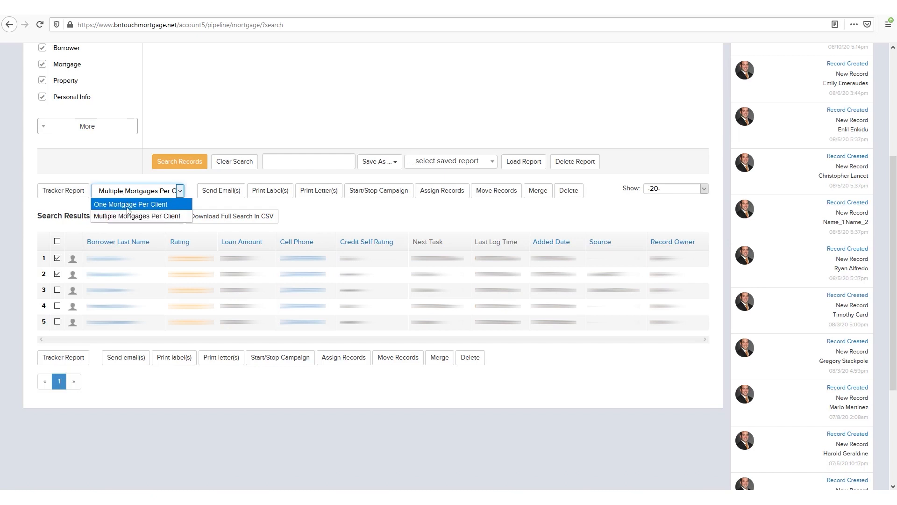
pyautogui.click(135, 215)
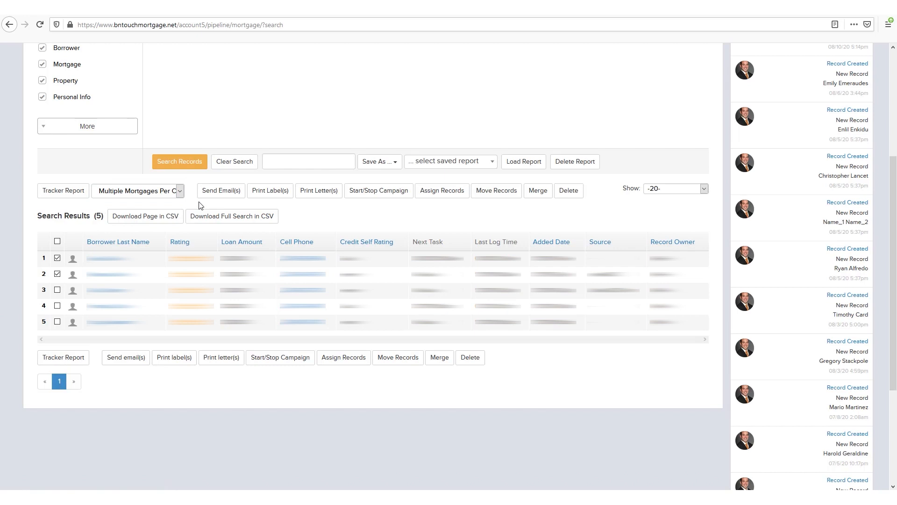
pyautogui.click(222, 193)
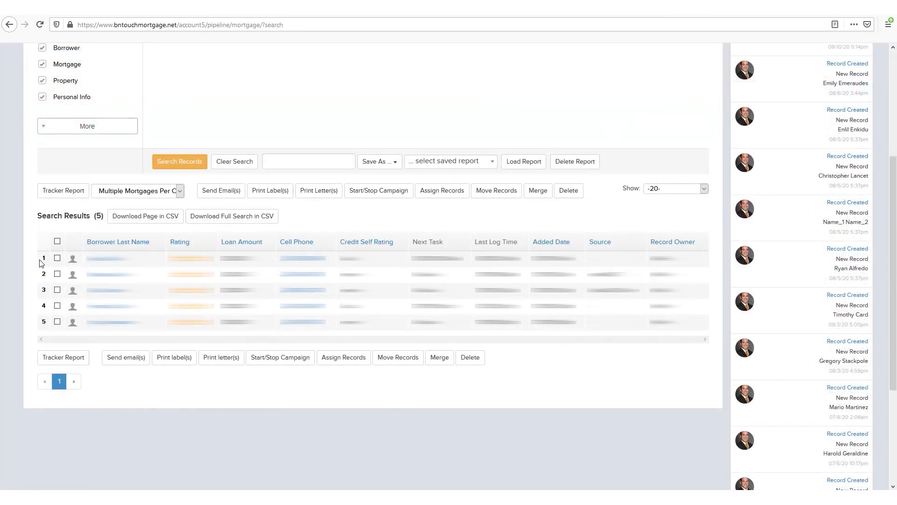
# Start the Default > New Campaign for the second and third records, with the start time set to 10 am
pyautogui.click(57, 274)
pyautogui.click(57, 290)
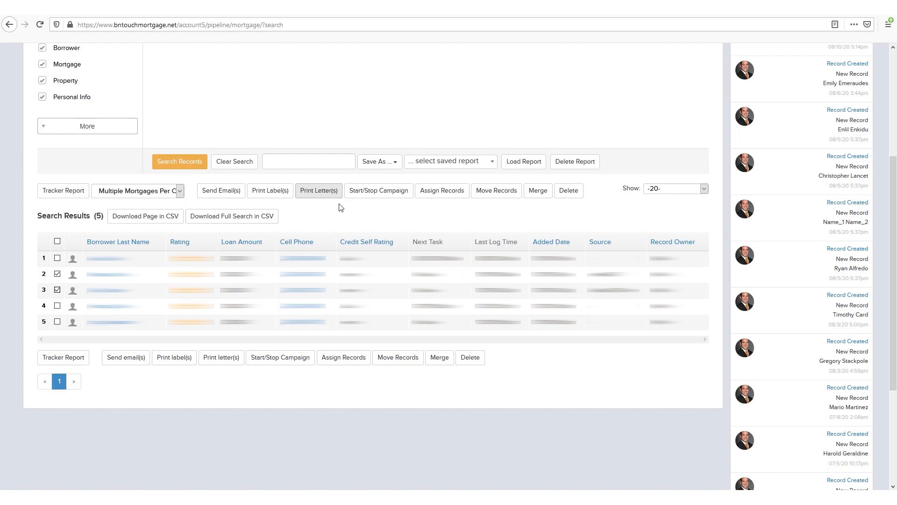
pyautogui.click(392, 193)
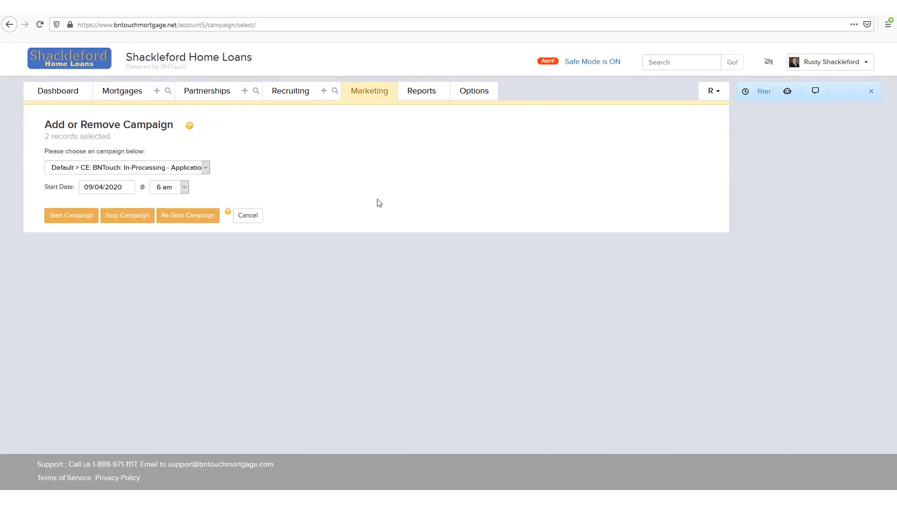
pyautogui.click(177, 169)
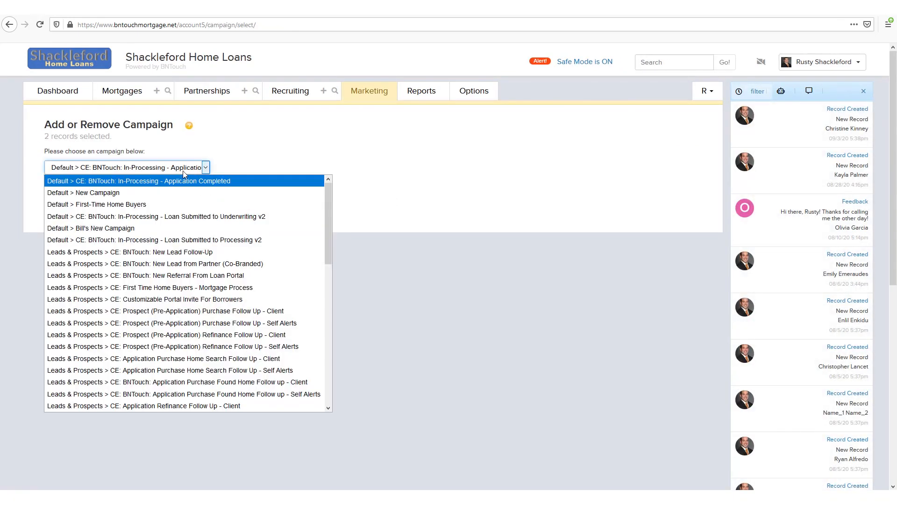
pyautogui.click(143, 197)
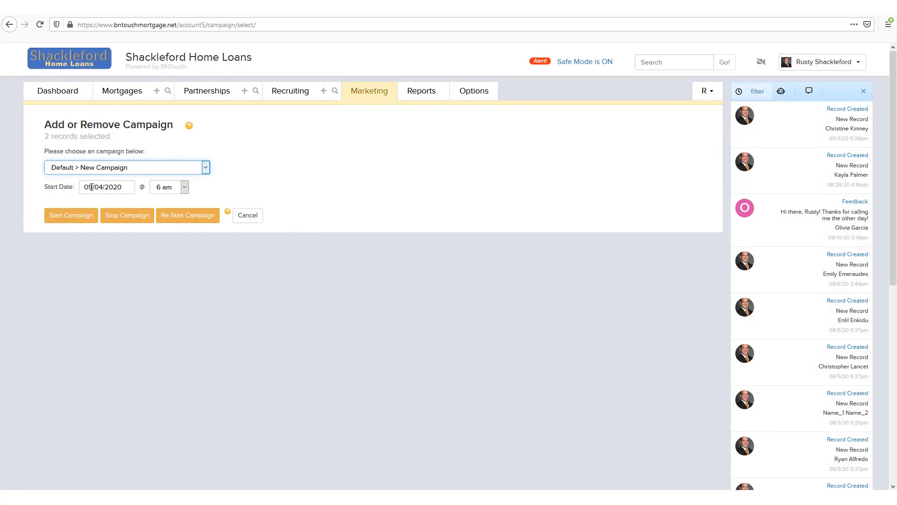
pyautogui.click(185, 187)
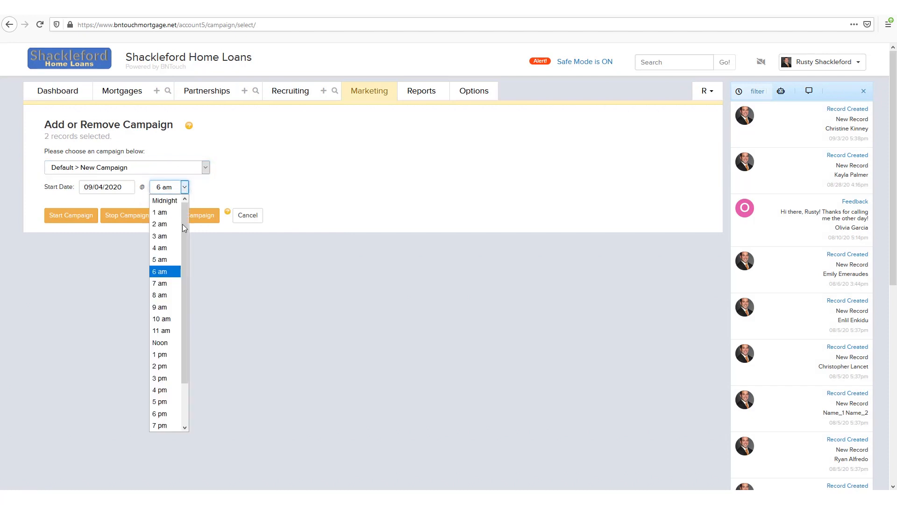
pyautogui.click(167, 322)
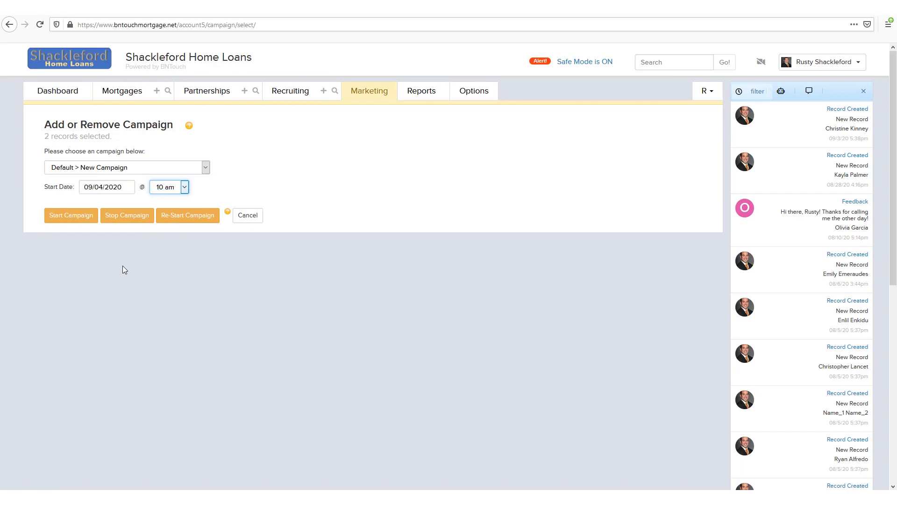
pyautogui.click(71, 217)
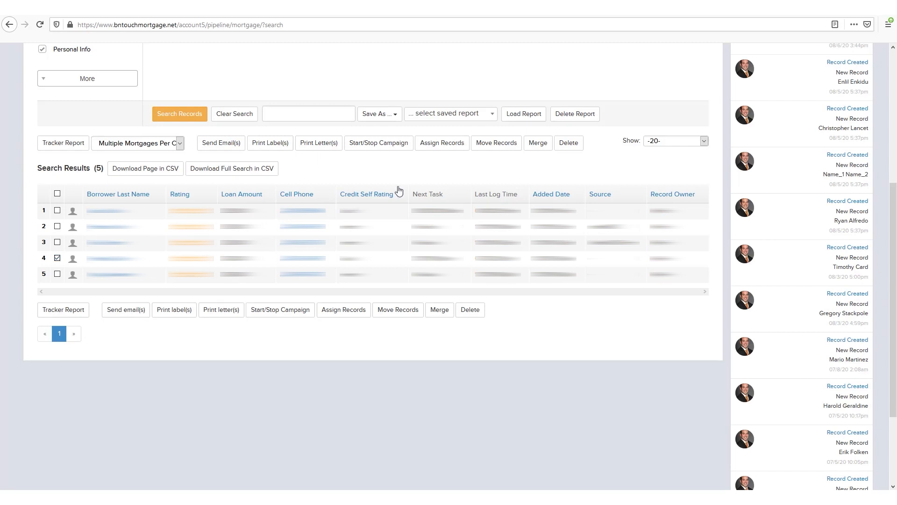
# Open record assignment for the fourth record and display the accounts it can be assigned to
pyautogui.click(440, 144)
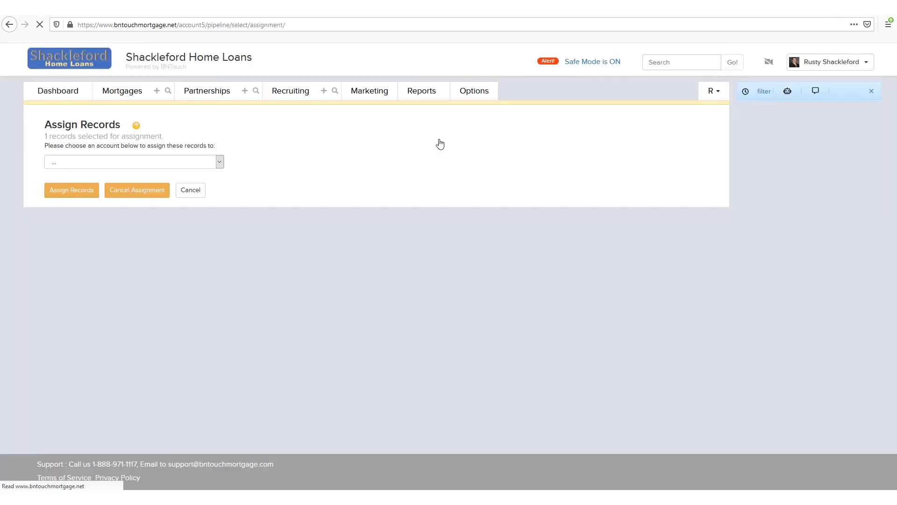
pyautogui.click(70, 162)
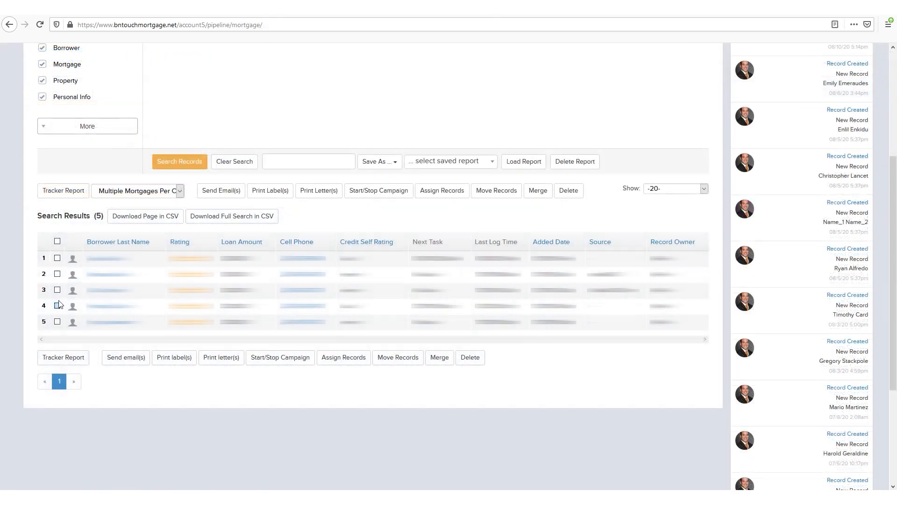
# Open the move options for the third and fourth records and check the Marketing Pipeline Sequence choices
pyautogui.click(57, 305)
pyautogui.click(57, 290)
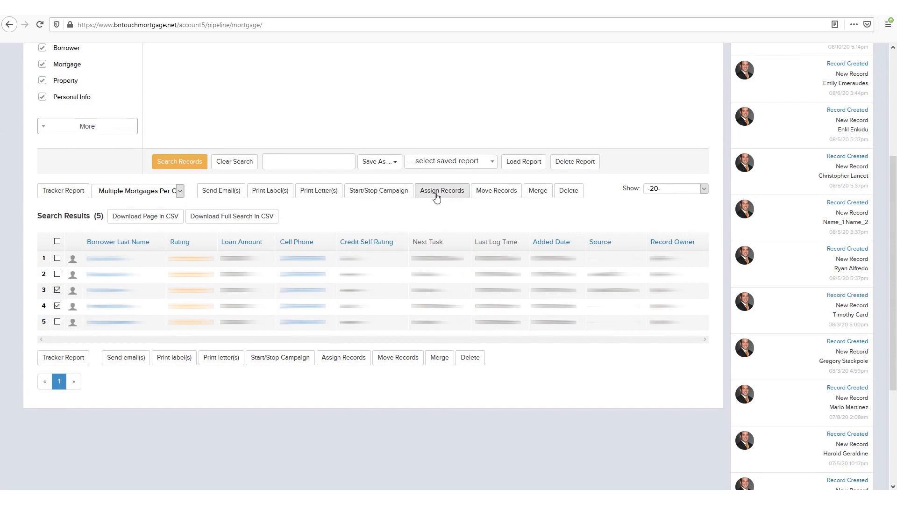
pyautogui.click(499, 193)
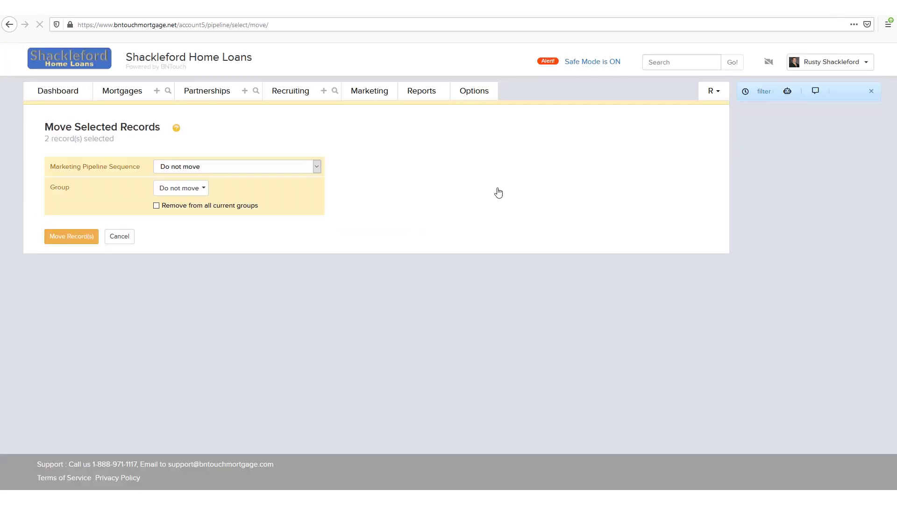
pyautogui.click(247, 166)
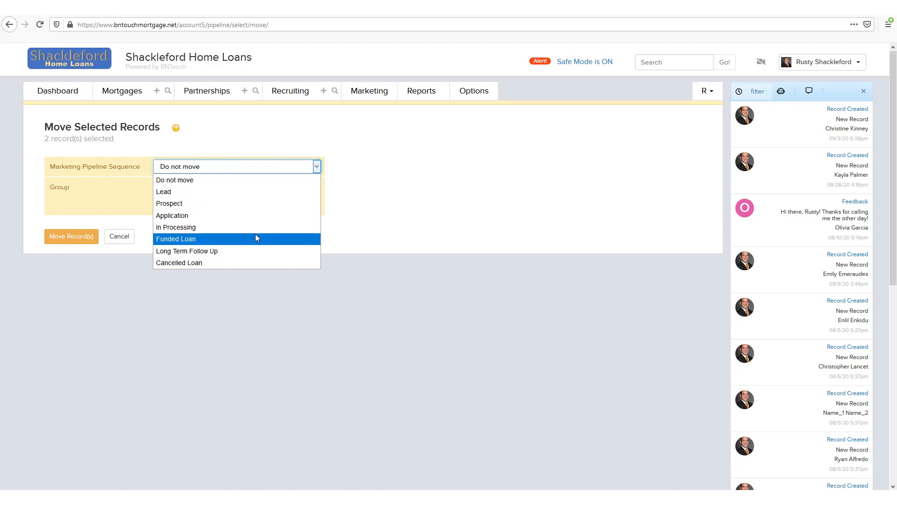
pyautogui.click(366, 237)
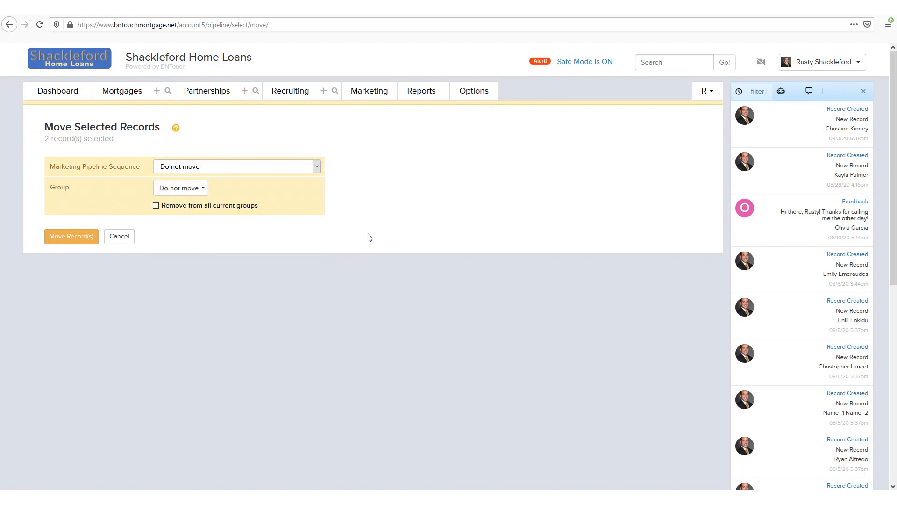
# Move the selected records to the Pre-Approved, Not Interested and Credit Repair groups, removing them from all current groups
pyautogui.click(192, 189)
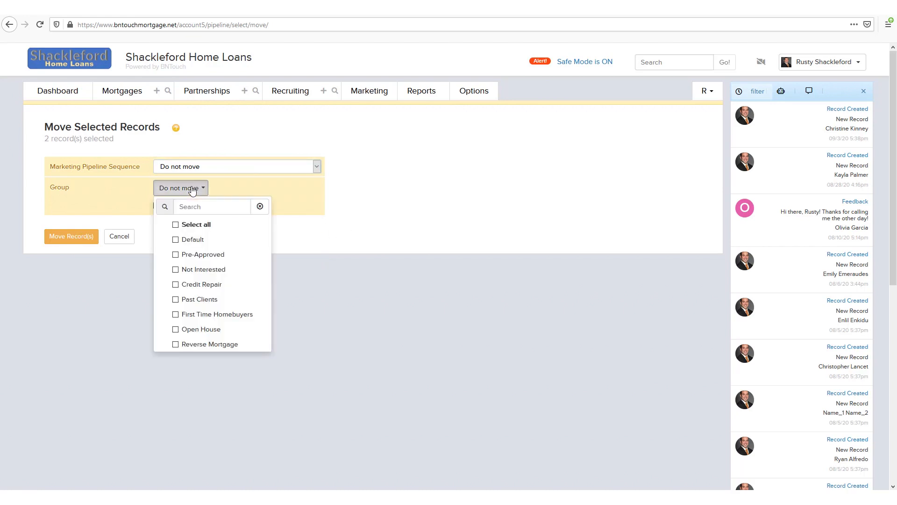
pyautogui.click(181, 256)
pyautogui.click(177, 270)
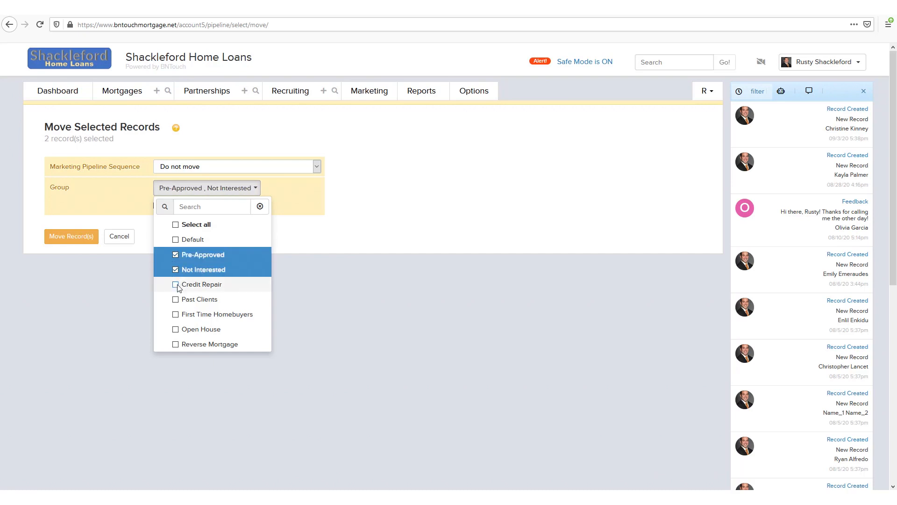
pyautogui.click(177, 285)
pyautogui.click(113, 265)
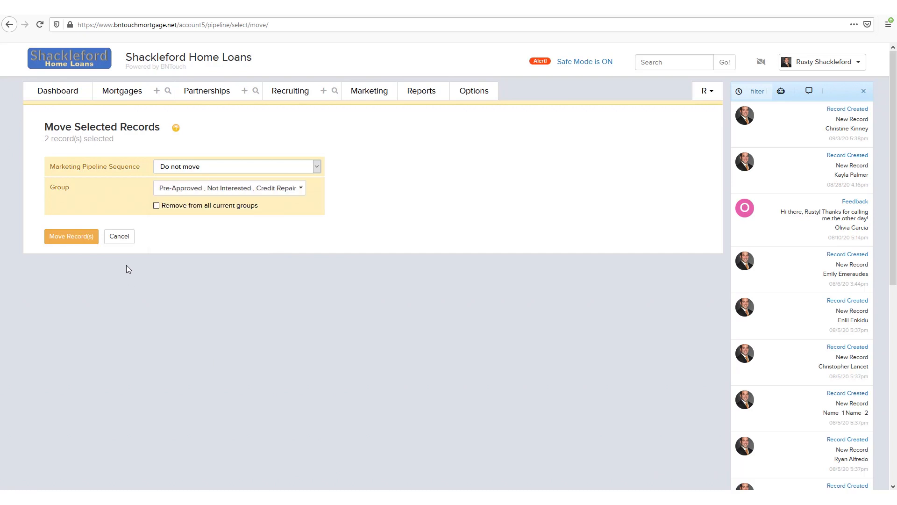
pyautogui.click(156, 206)
pyautogui.click(74, 243)
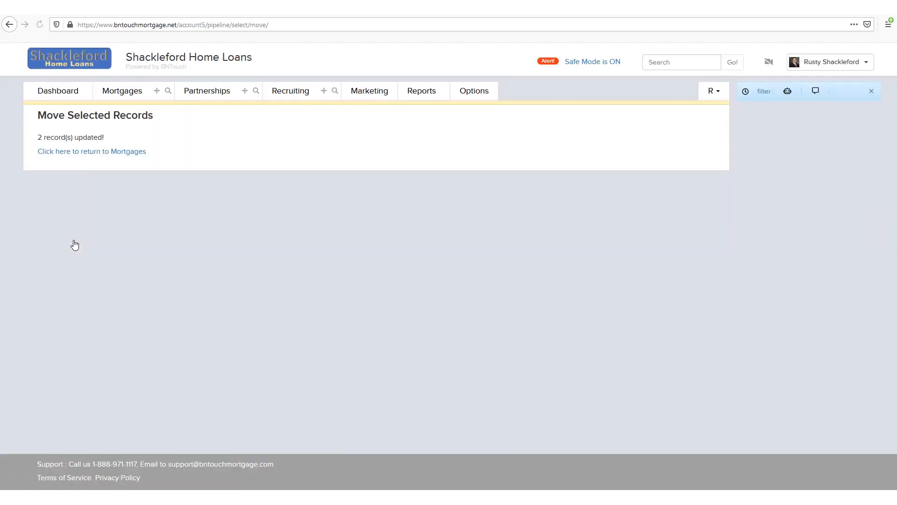
# Open the merge of the fourth and fifth records and keep all field values from Record #1
pyautogui.click(57, 306)
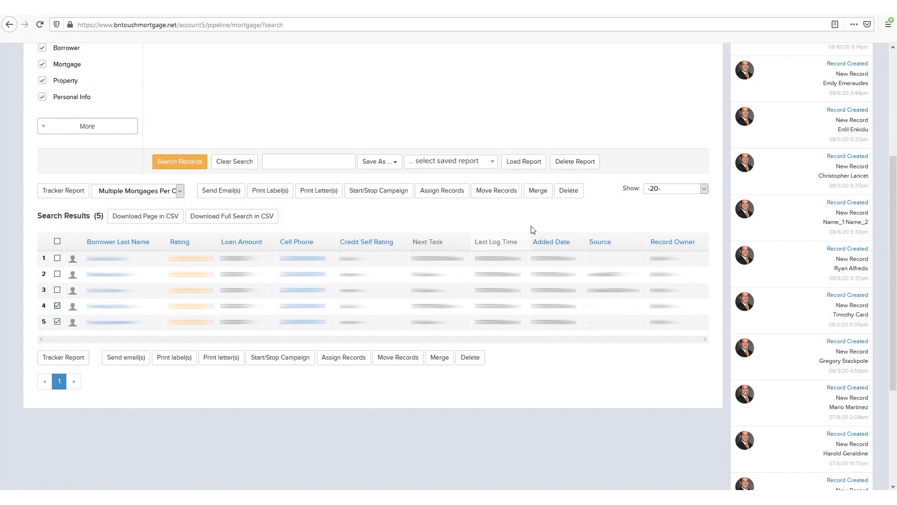
pyautogui.click(538, 194)
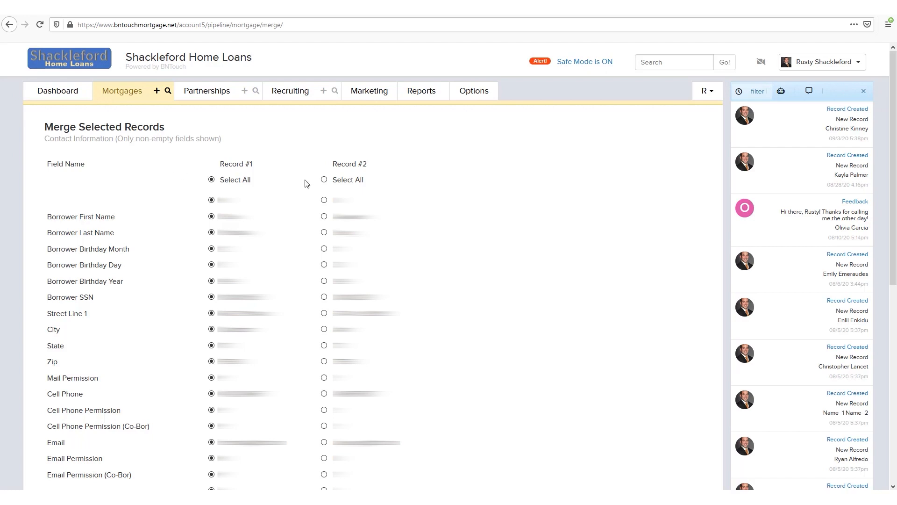
pyautogui.click(211, 179)
pyautogui.scroll(-7, 170, 188)
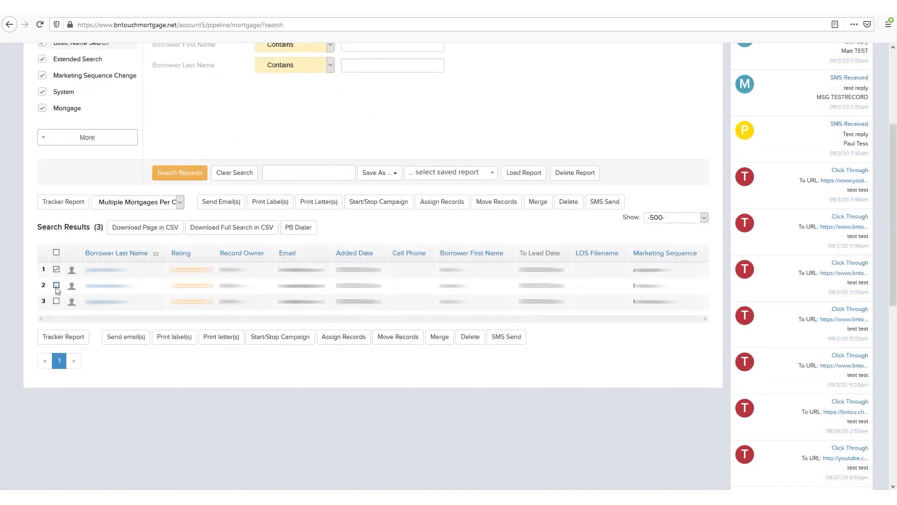
# View the bulk SMS message form for the first two records, cancel it, and open the PB Dialer
pyautogui.click(56, 285)
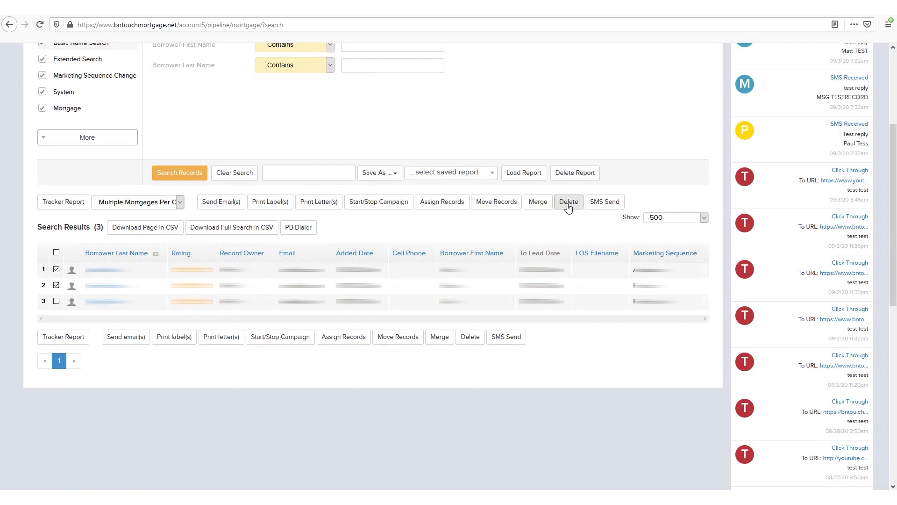
pyautogui.click(609, 202)
pyautogui.click(339, 209)
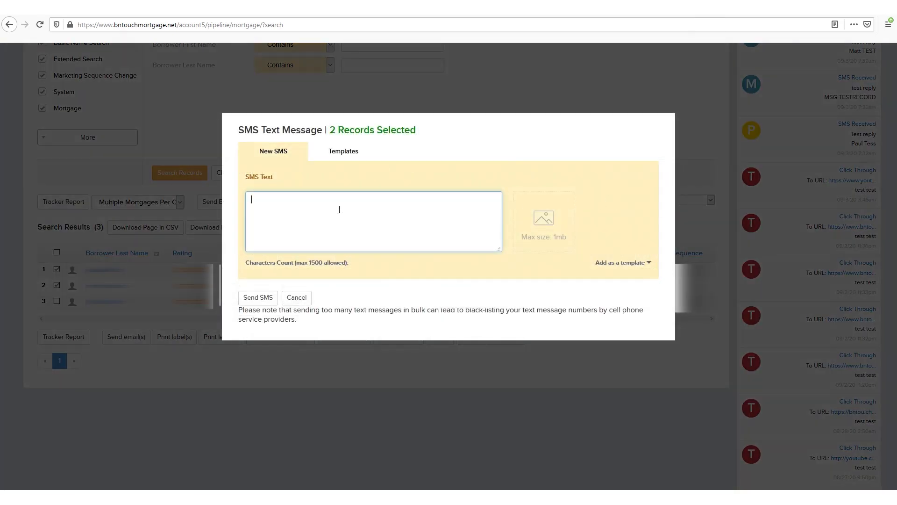
pyautogui.click(296, 297)
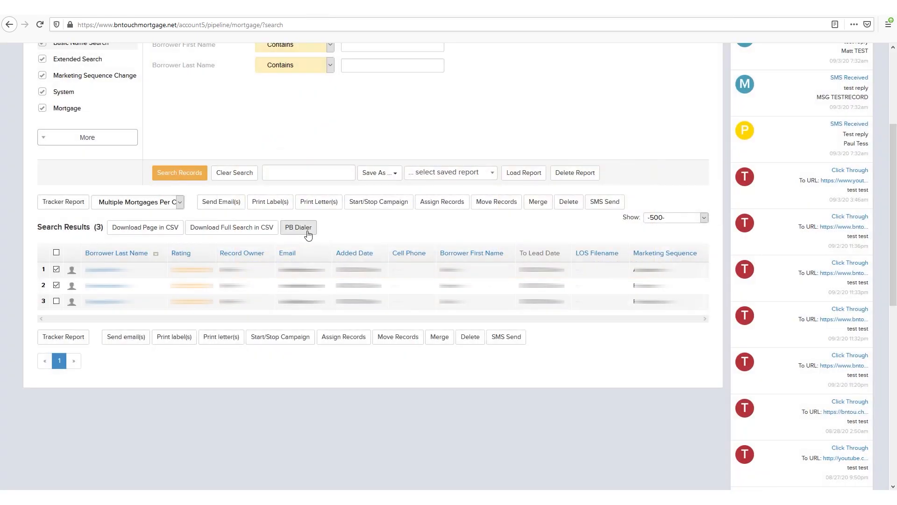
pyautogui.click(307, 234)
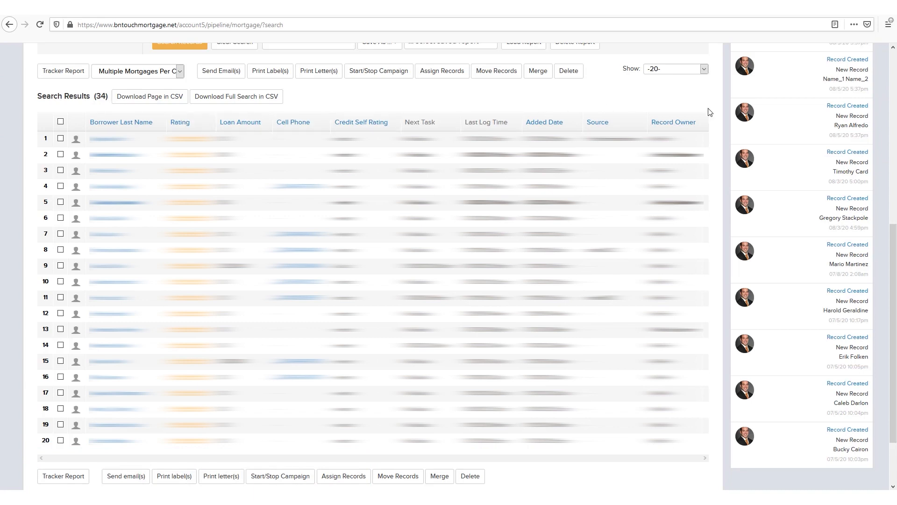
# Examine the result pages and the available options for the number of records shown per page
pyautogui.scroll(-3, 234, 395)
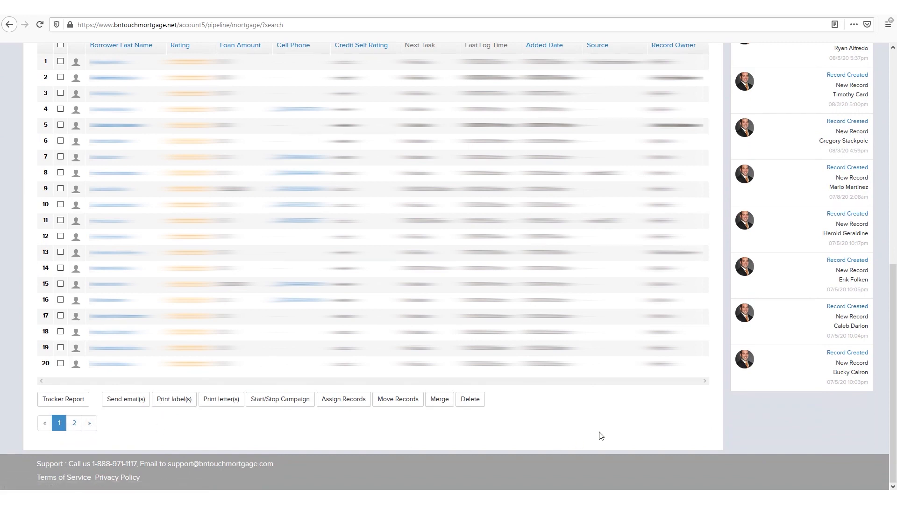
pyautogui.scroll(5, 601, 435)
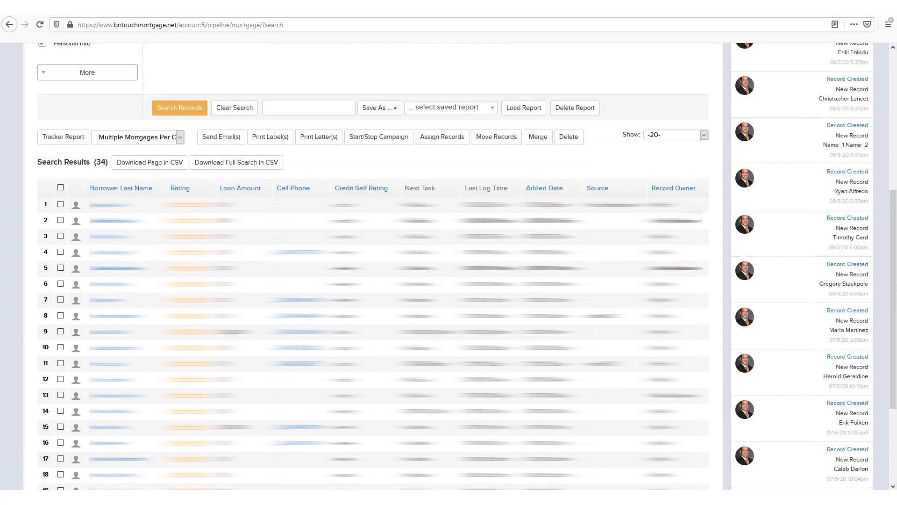
pyautogui.click(664, 135)
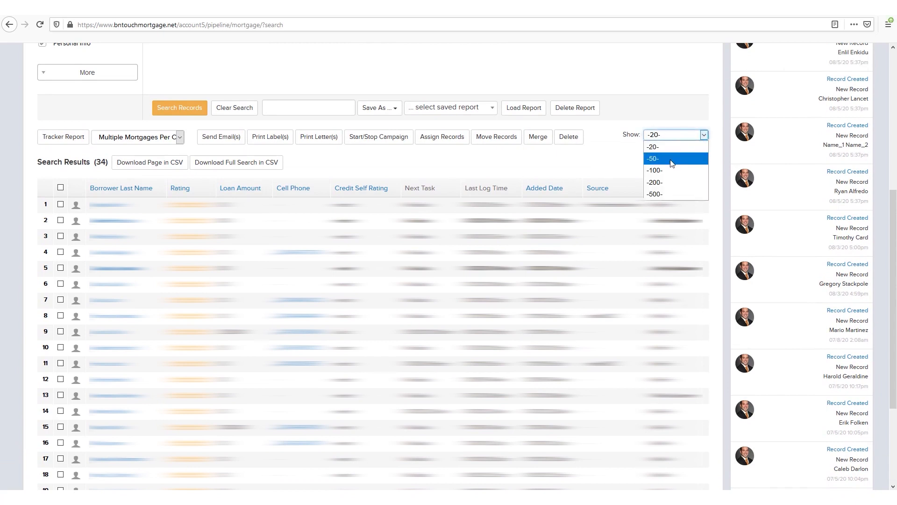
pyautogui.click(623, 163)
# Download the full search results in CSV and open the file in LibreOffice Calc with the default import settings
pyautogui.scroll(-2, 622, 163)
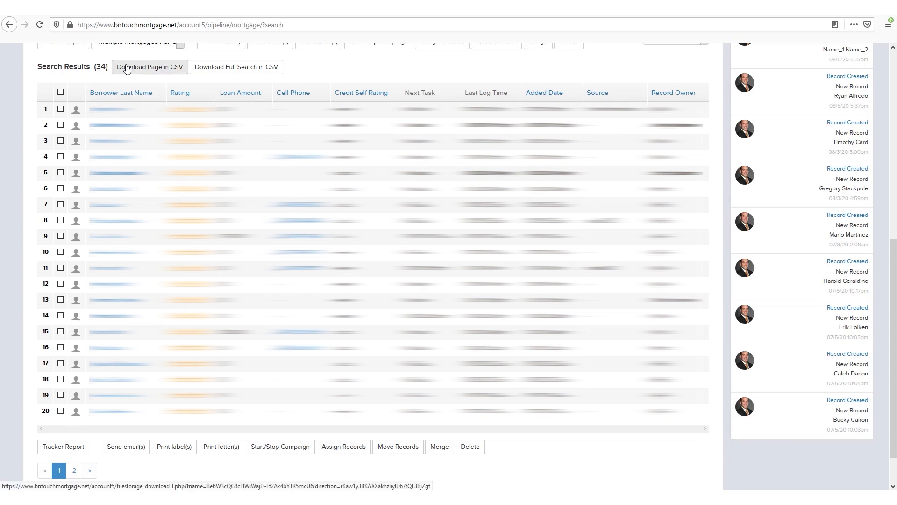
pyautogui.click(239, 73)
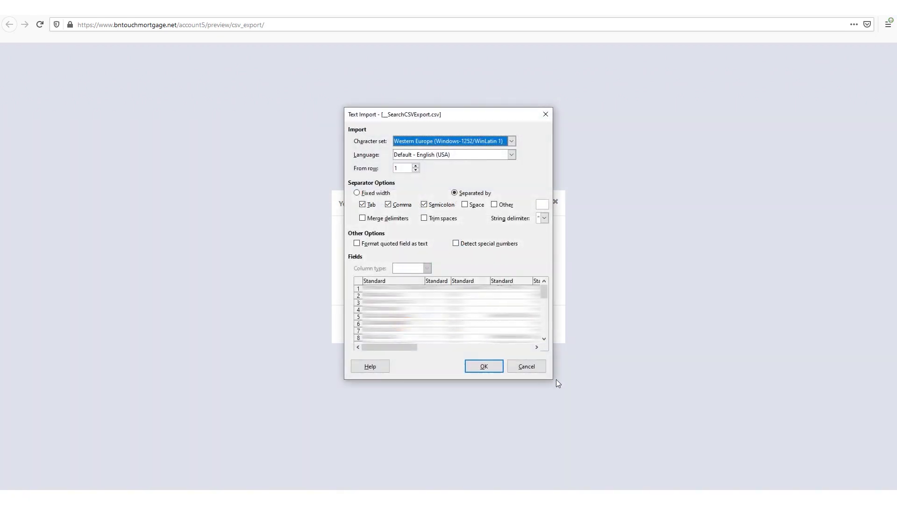
pyautogui.click(484, 366)
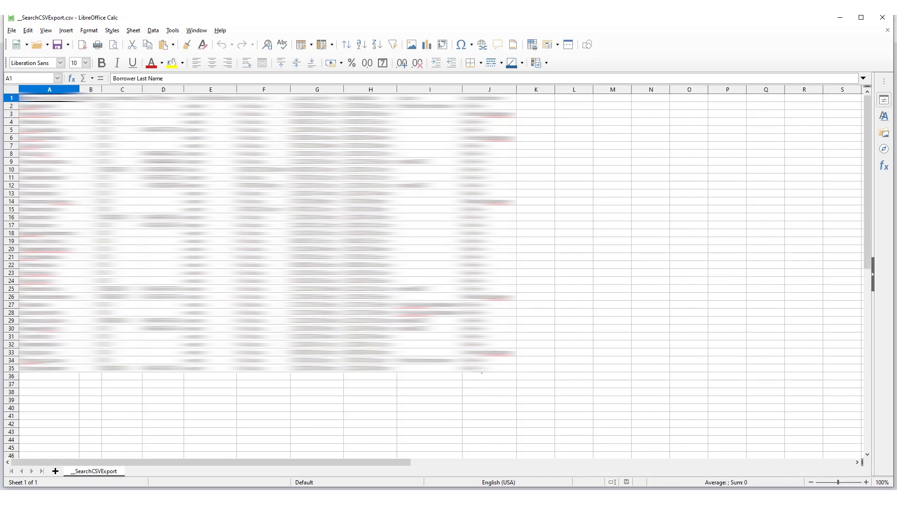
pyautogui.click(567, 417)
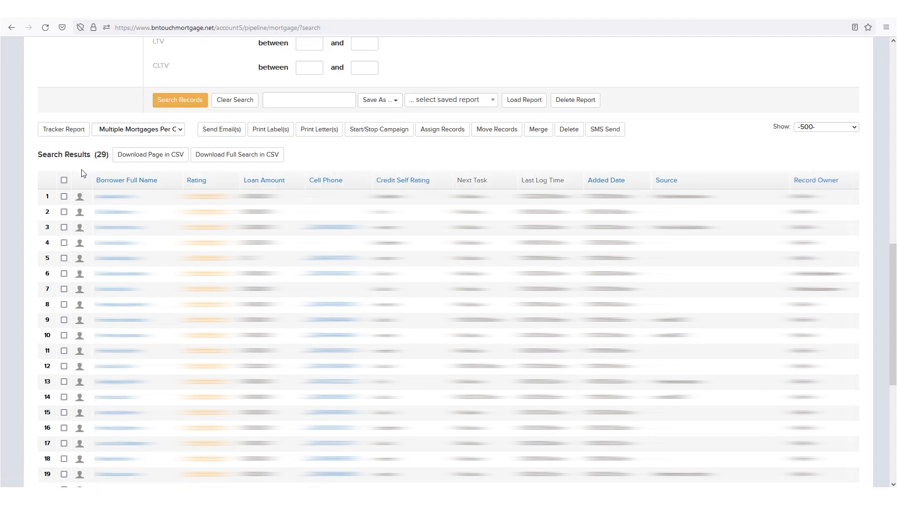
# Open the mortgage pipeline view settings for the search results columns
pyautogui.scroll(10, 512, 252)
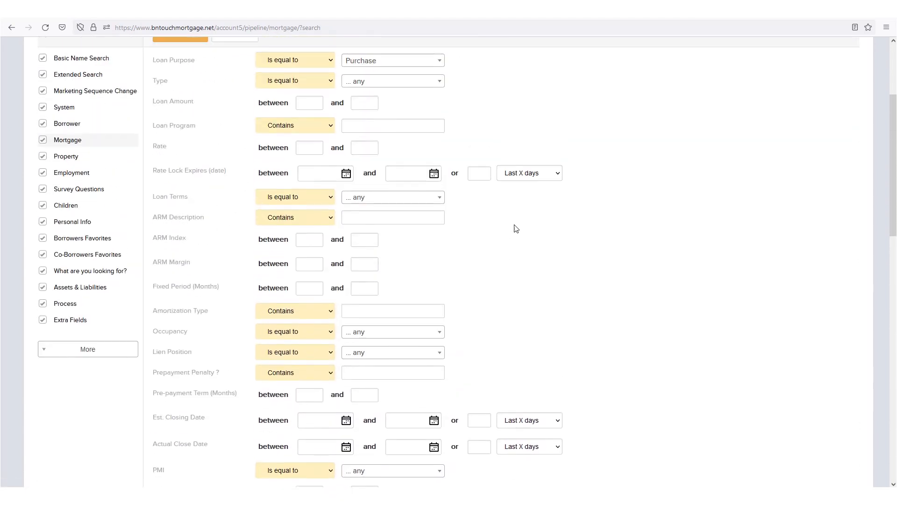
pyautogui.scroll(3, 515, 228)
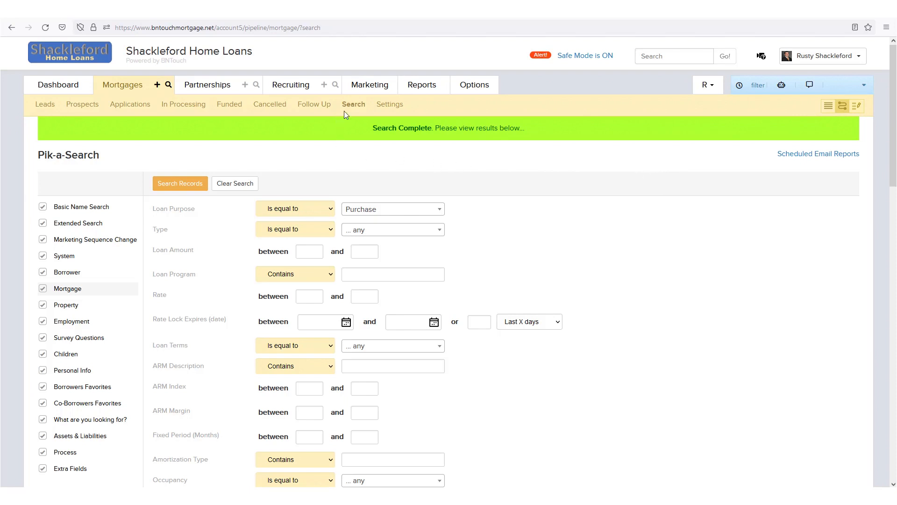
pyautogui.click(392, 107)
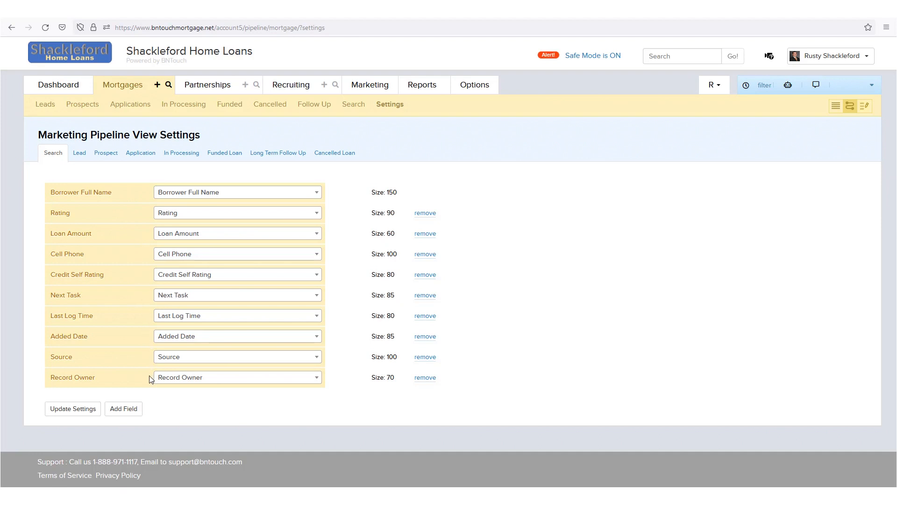
# Try adding a search results field set to Next Task and replacing the Rating field with To Canceled Loan Date
pyautogui.click(125, 410)
pyautogui.click(189, 398)
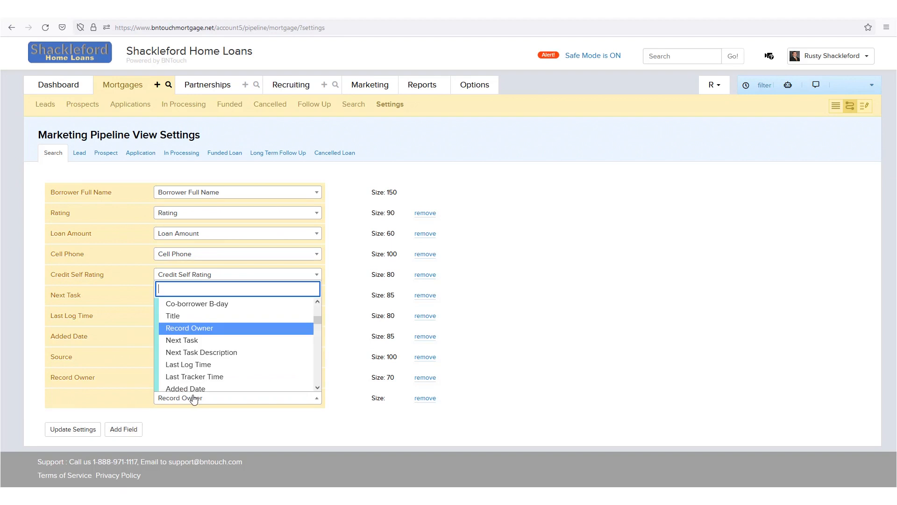
pyautogui.click(211, 344)
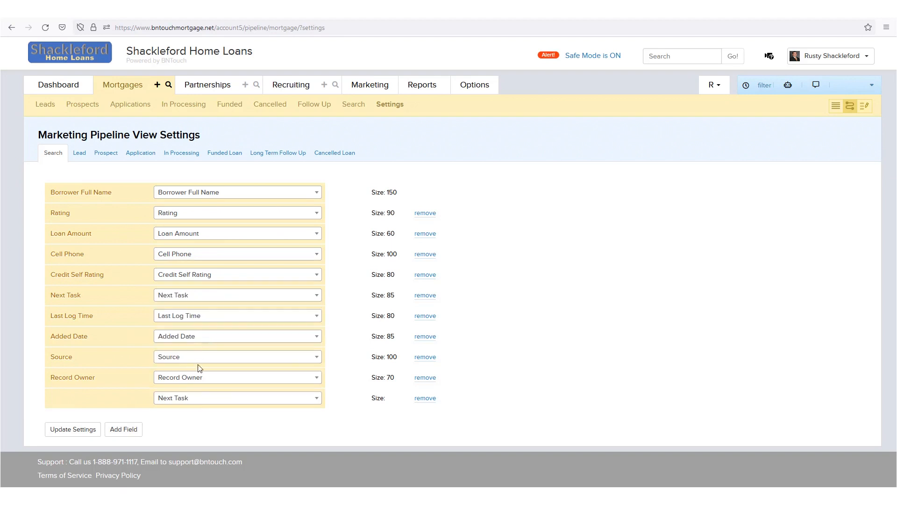
pyautogui.click(184, 213)
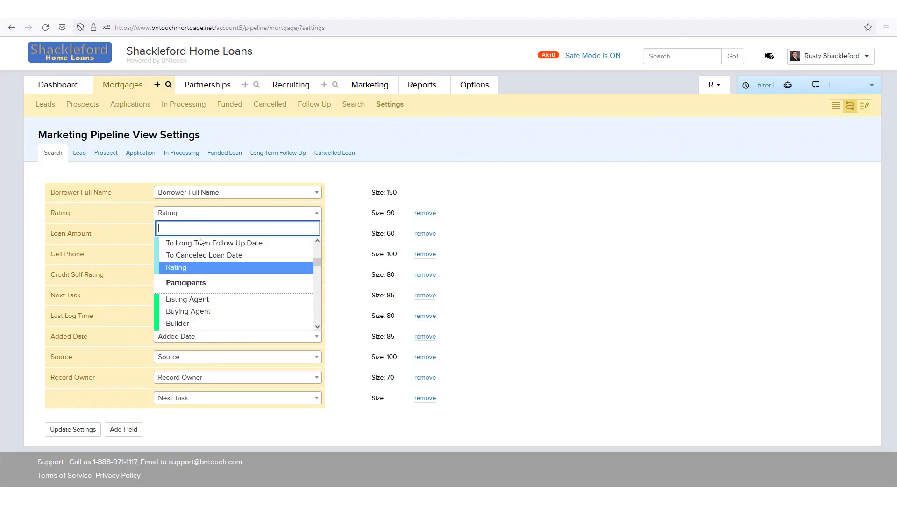
pyautogui.click(225, 256)
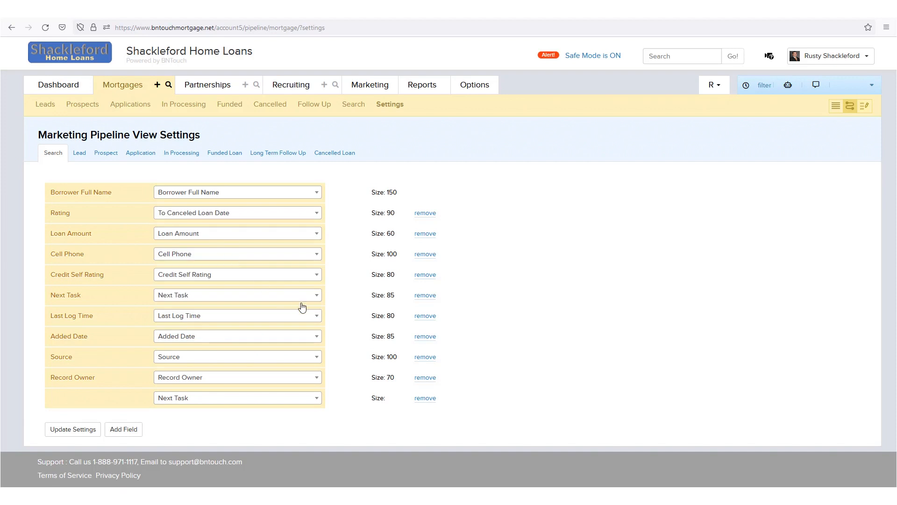
# Remove the Next Task field from the search view, update the settings, and return to the mortgage search results
pyautogui.click(427, 300)
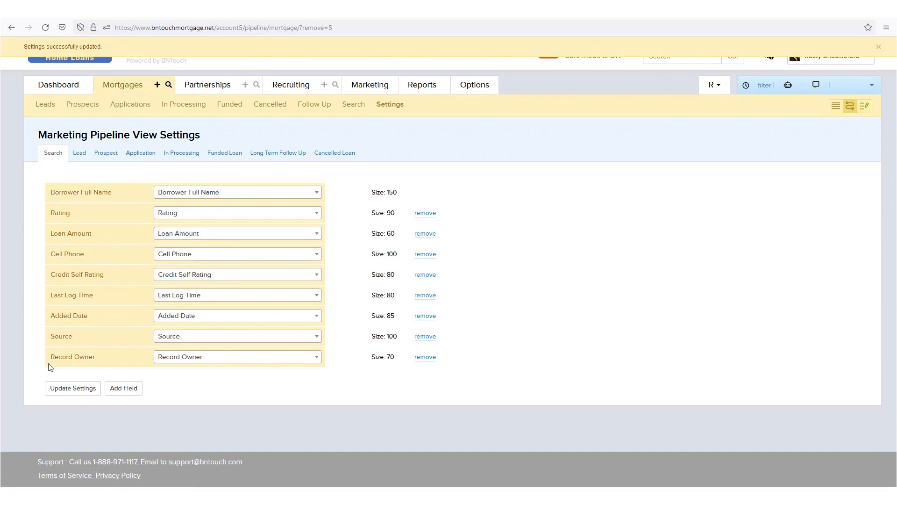
pyautogui.click(85, 394)
pyautogui.click(169, 85)
pyautogui.scroll(-8, 239, 241)
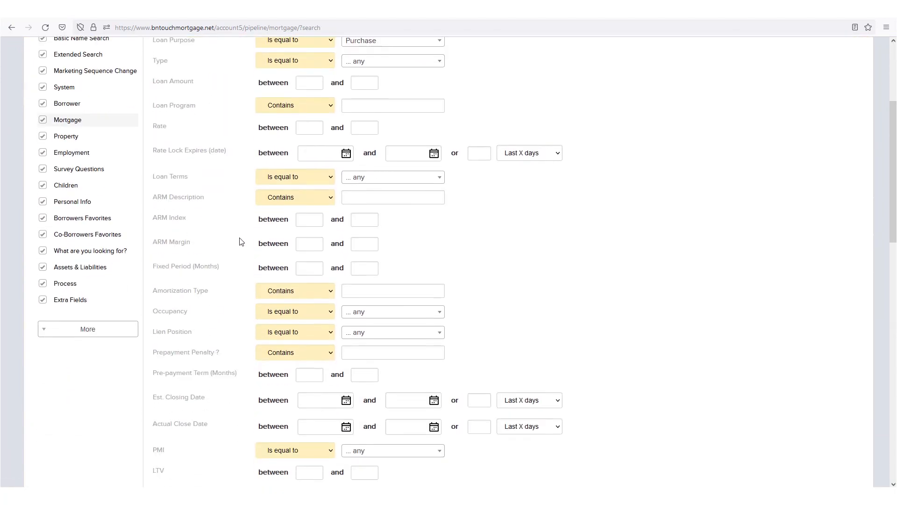
pyautogui.scroll(-5, 238, 242)
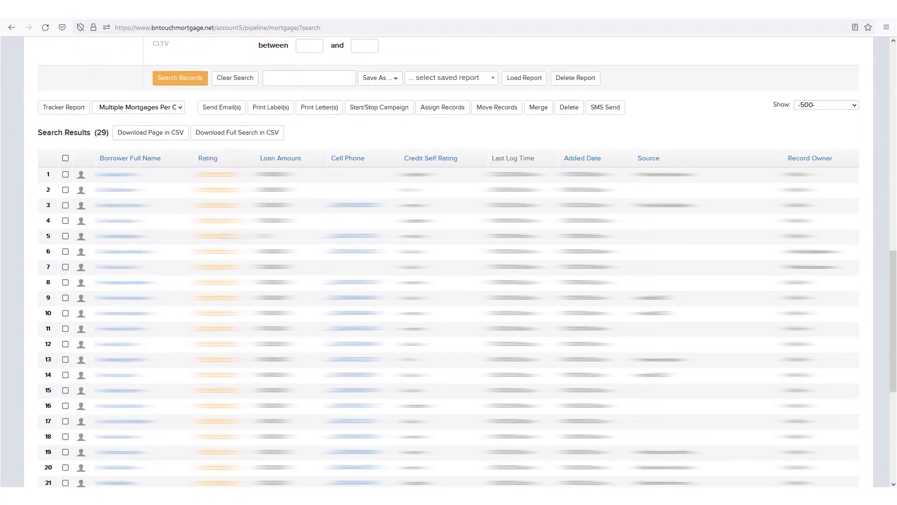